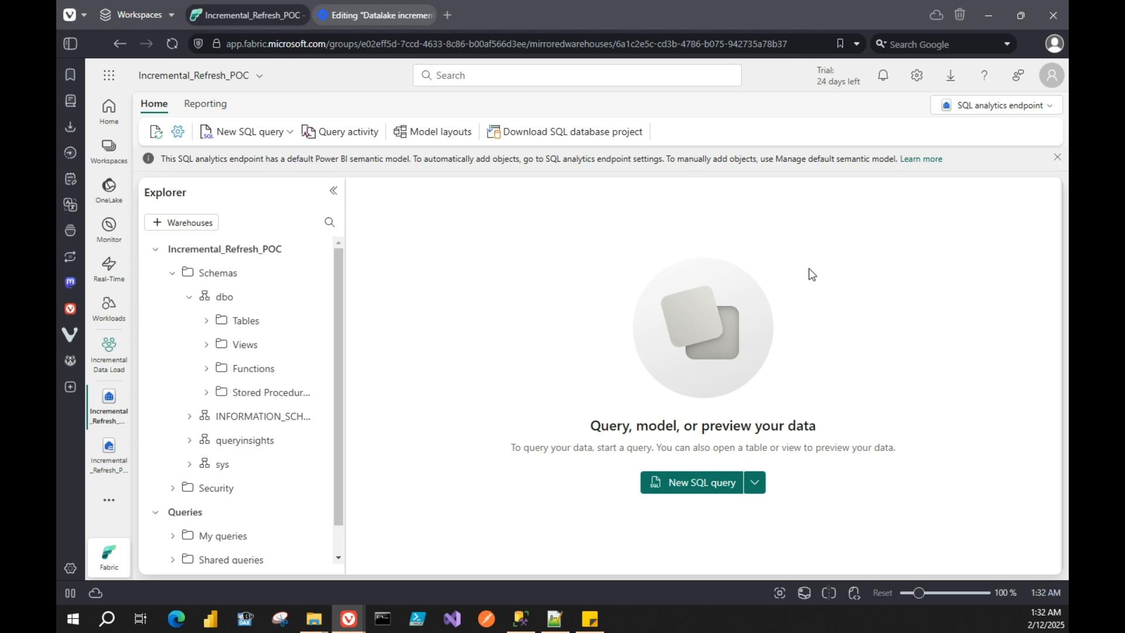
Switch to SQL Server Management Studio and add a copy of the last listed Sales.SalesOrderHeader row as a new row
left_click(518, 624)
left_click(361, 87)
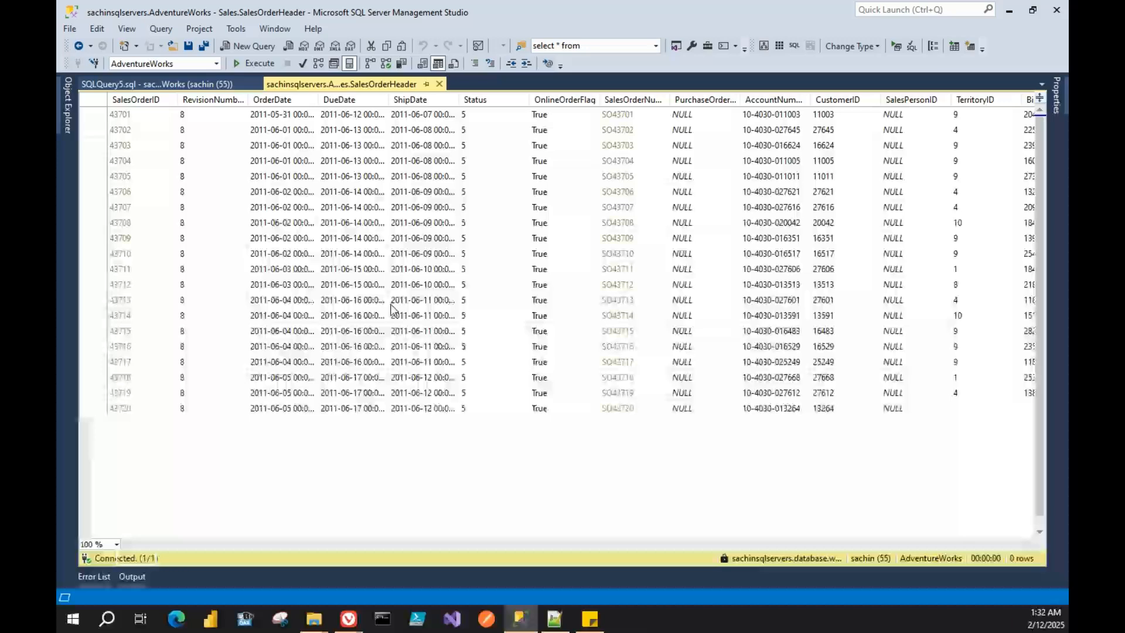
scroll(377, 340, "down", 20)
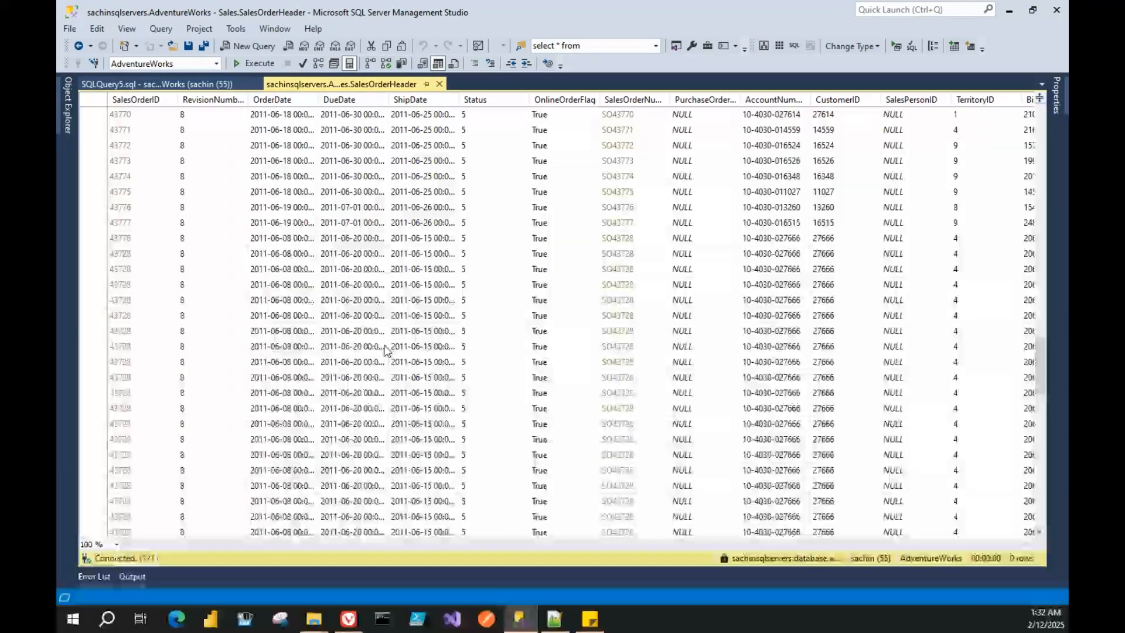
scroll(385, 353, "down", 20)
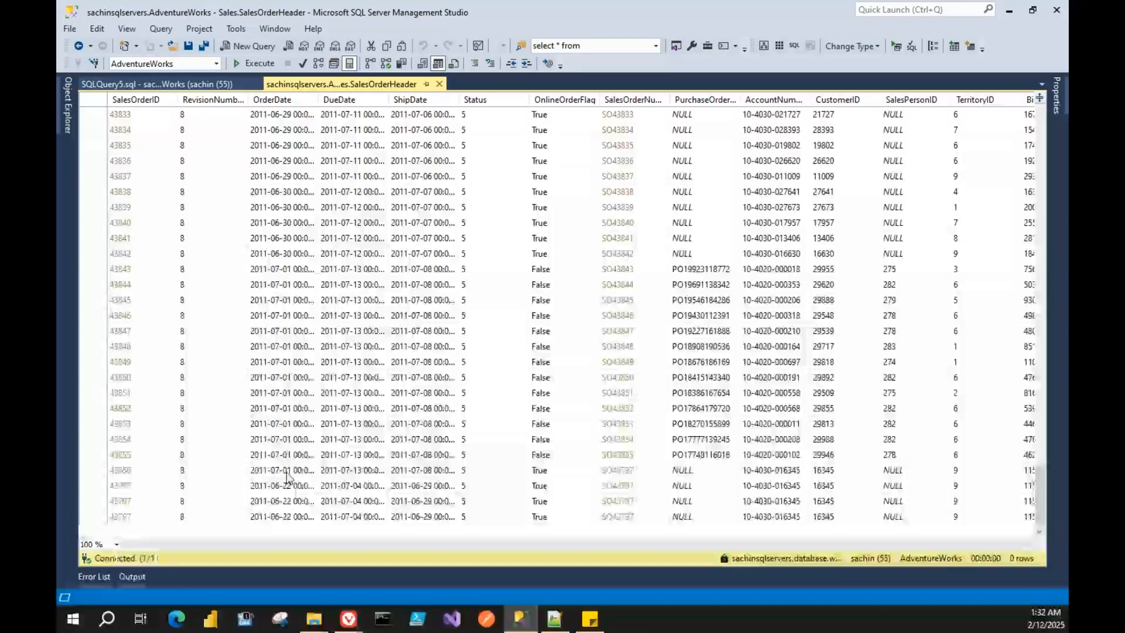
left_click(89, 502)
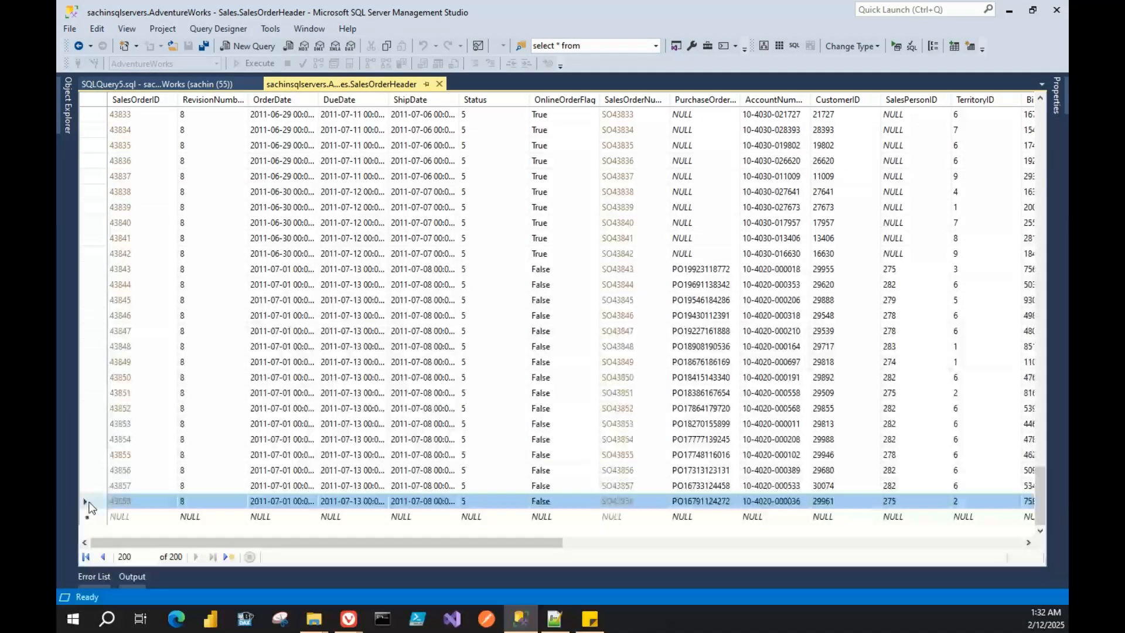
left_click(92, 516)
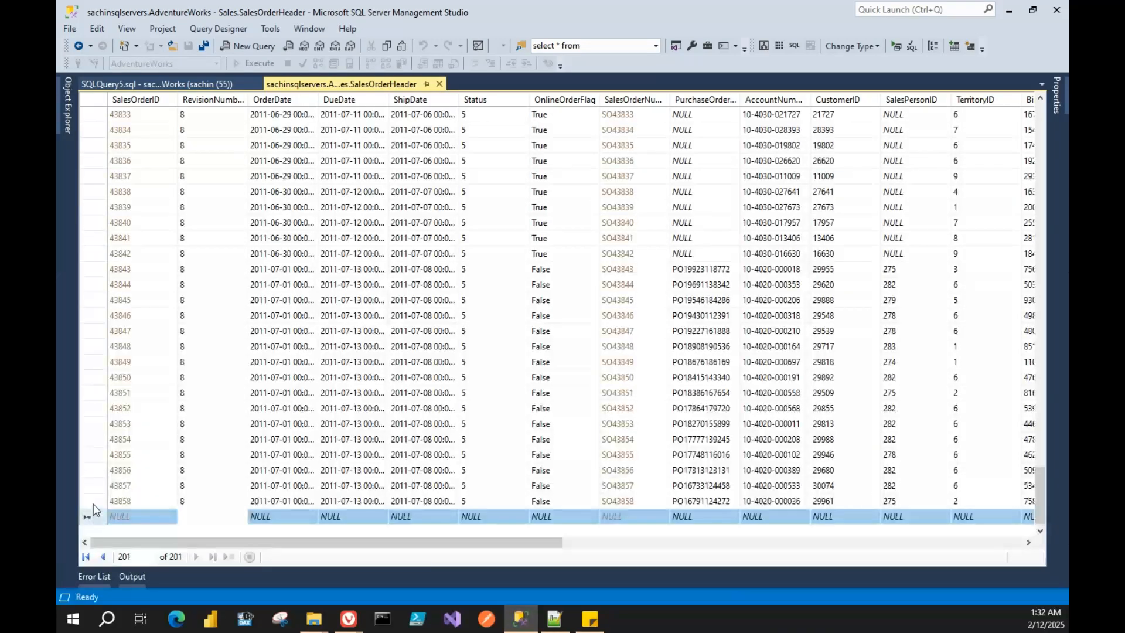
key("ctrl+v")
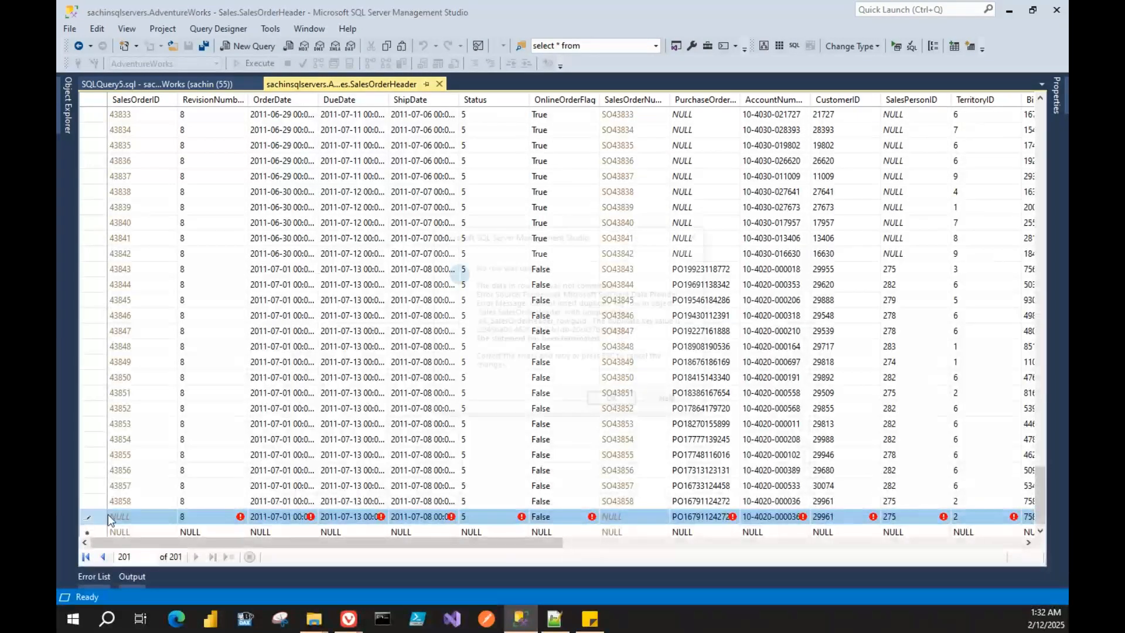
left_click(609, 402)
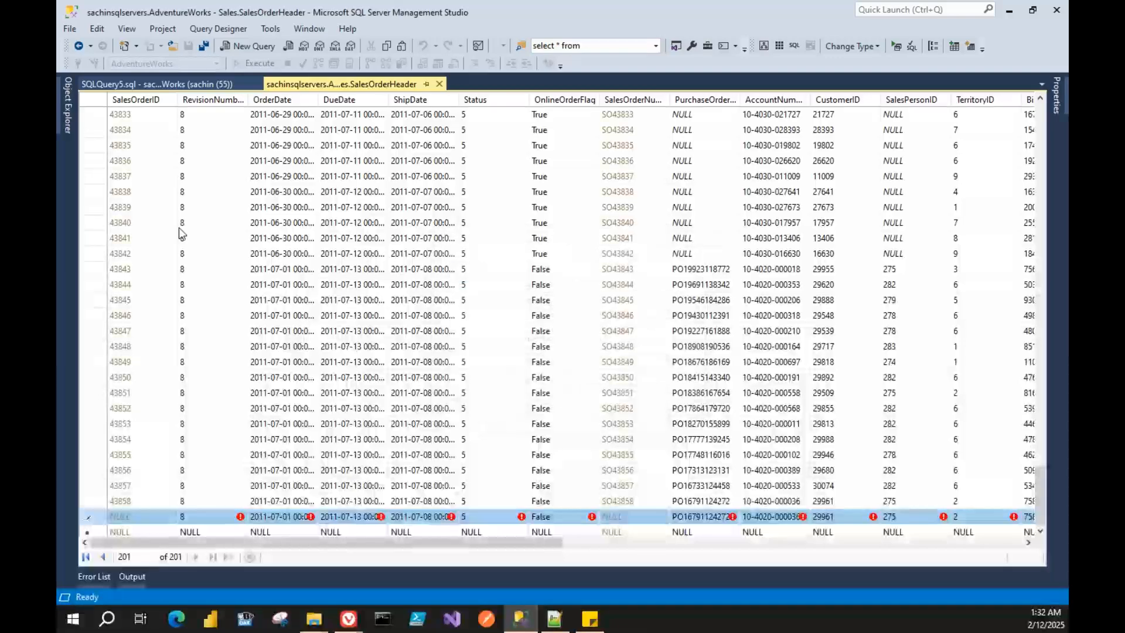
Change characters near the end of the copied row's rowguid to "c6" to make it unique
left_click_drag(277, 543, 701, 516)
left_click_drag(905, 543, 942, 516)
left_click(938, 516)
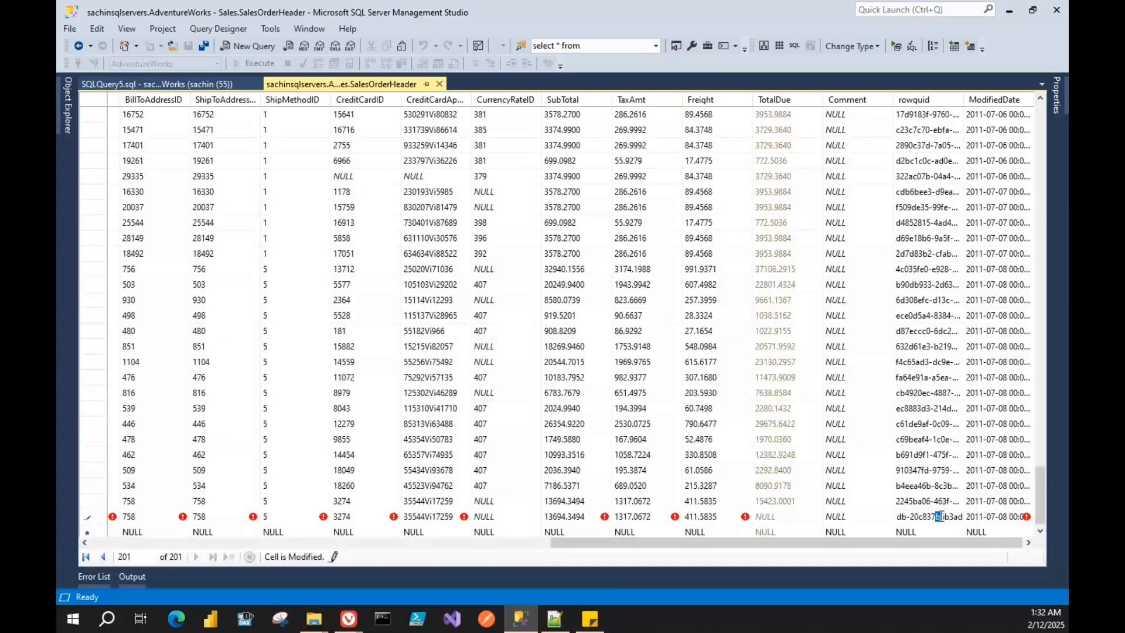
type("C")
key("BackSpace")
type("c6")
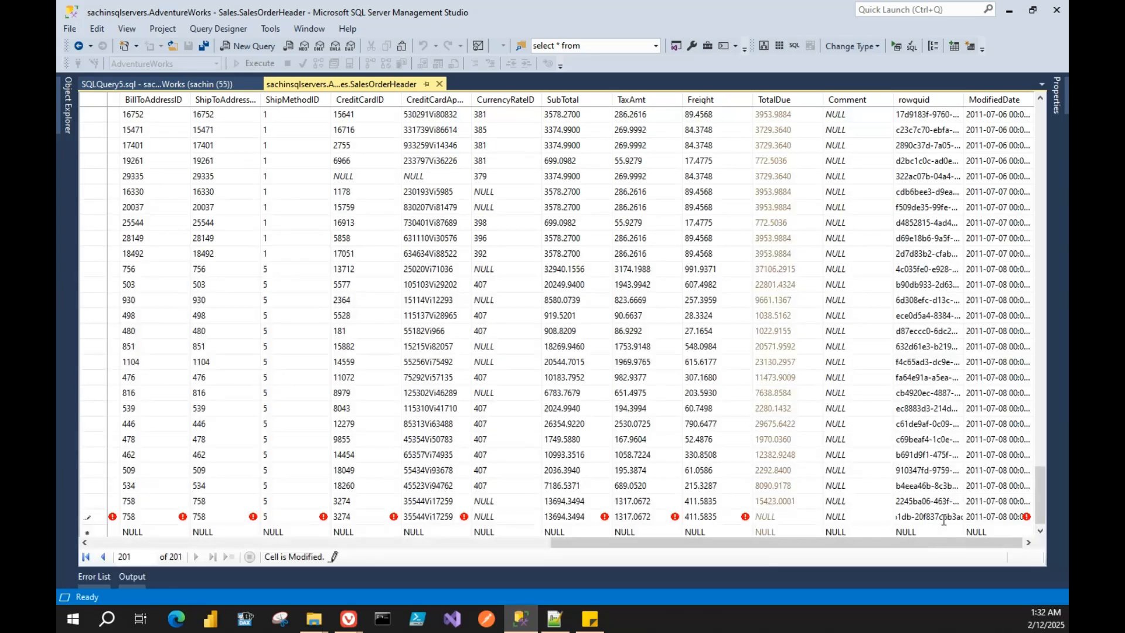
Set the copied row's TaxAmt to 1300.0672 and its Freight to 40.5835
left_click(631, 518)
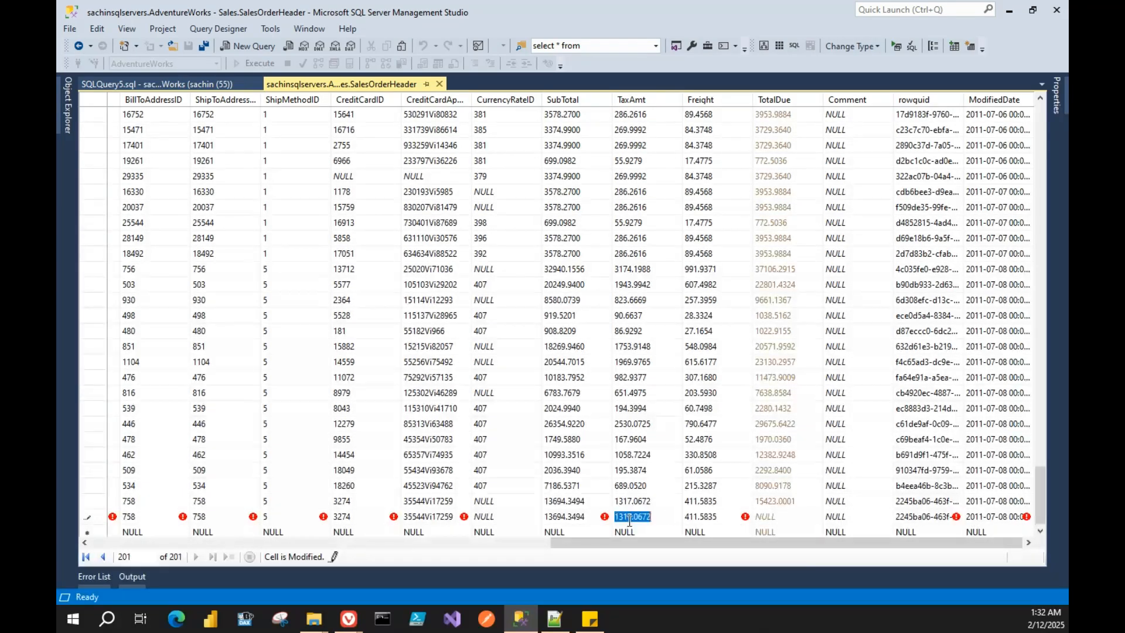
key("BackSpace")
type("00")
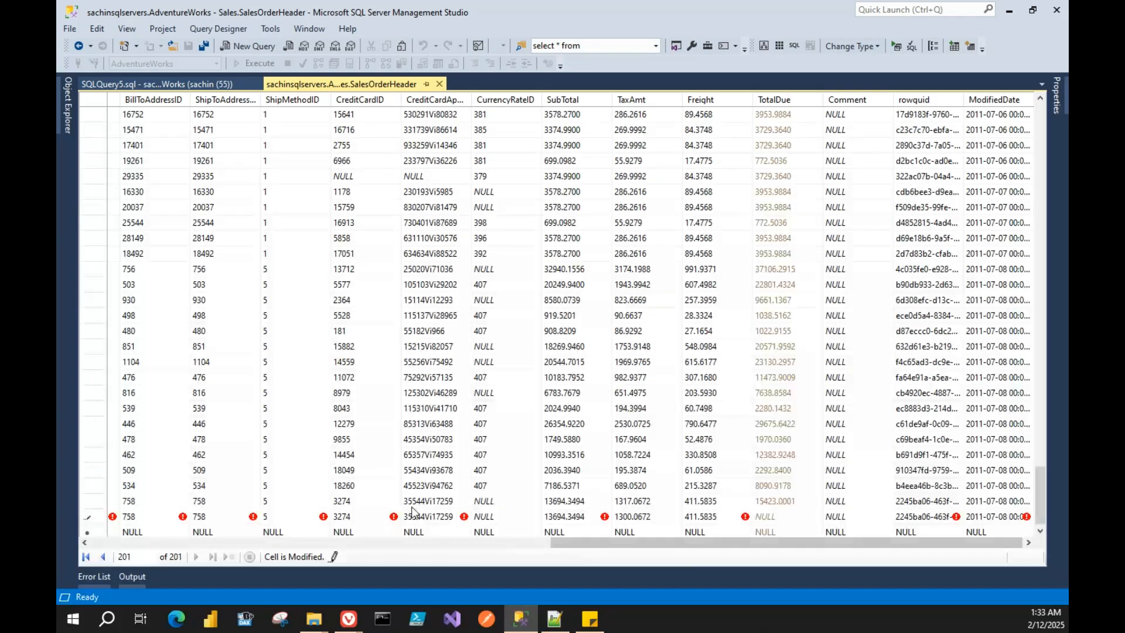
left_click(344, 518)
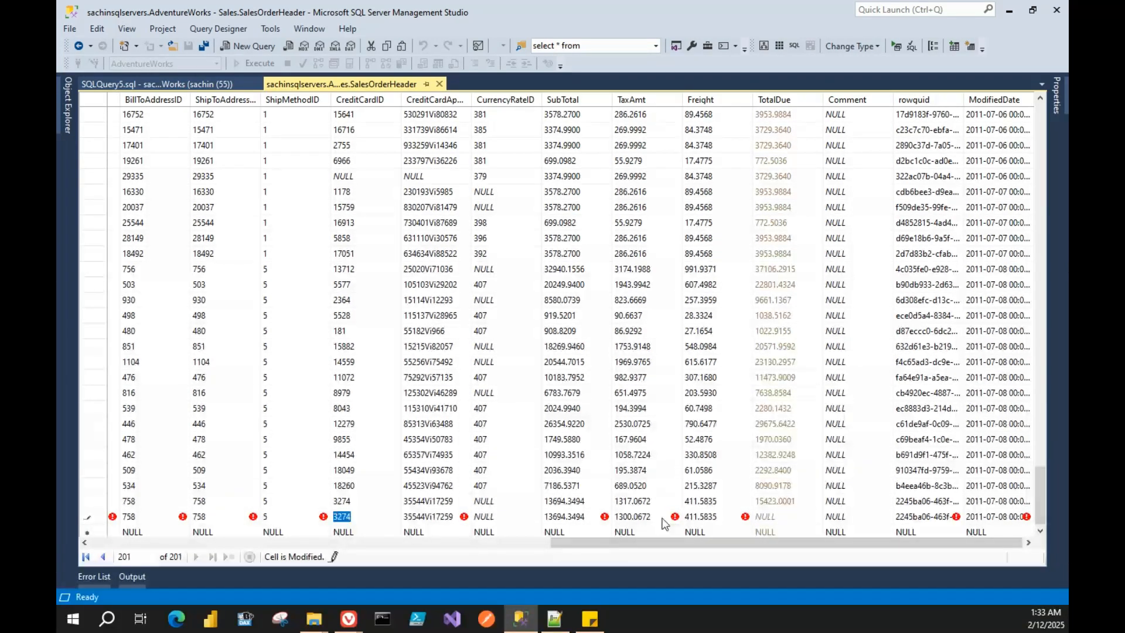
left_click(689, 516)
key("BackSpace")
type("0")
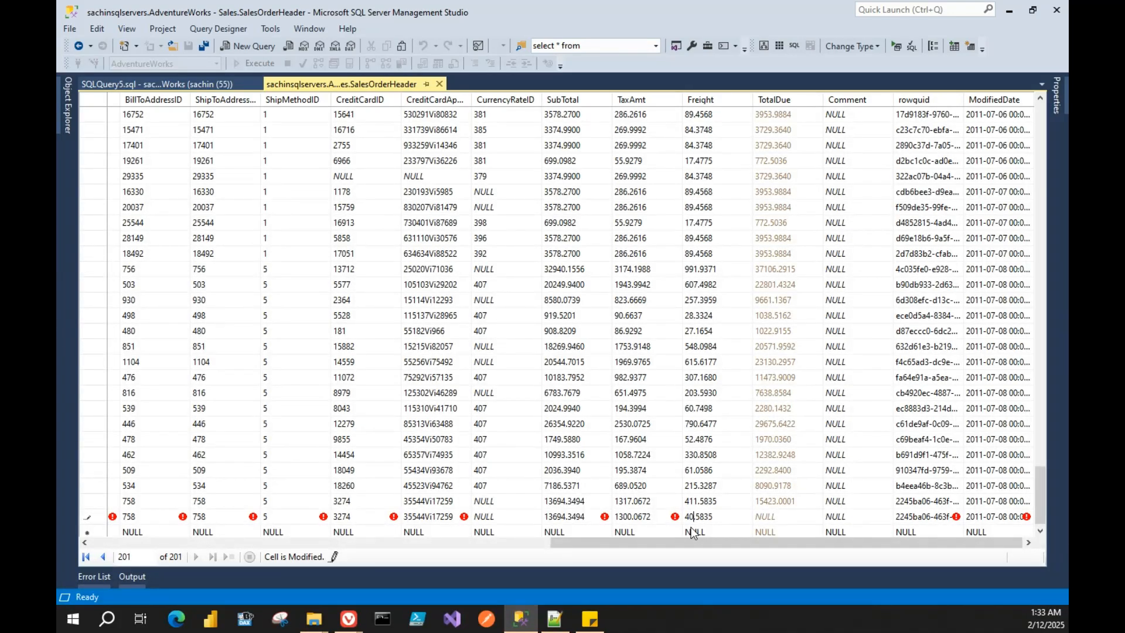
Clear the copied row's Freight entry, then commit the row and select its SalesOrderID
key("ctrl+a")
key("BackSpace")
left_click(691, 531)
left_click_drag(681, 544, 124, 537)
left_click(122, 502)
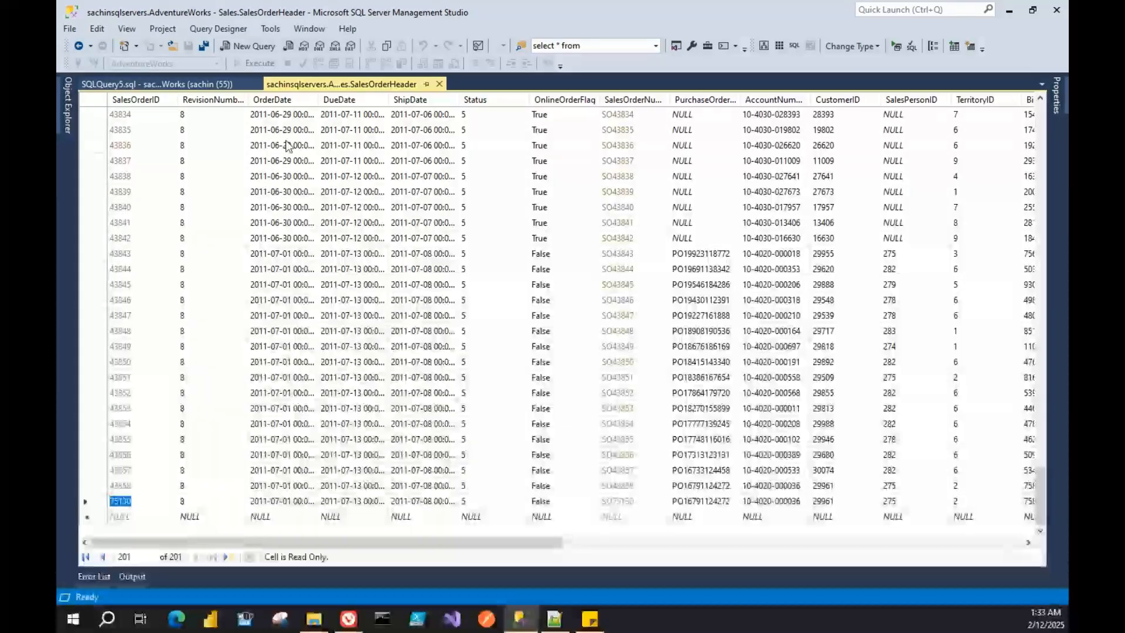
In the SQLQuery5 query, write a select of all Sales.SalesOrderHeader columns with a where condition on SalesOrderID
left_click(185, 84)
type("select * from Sales")
key("Escape")
type(".sal")
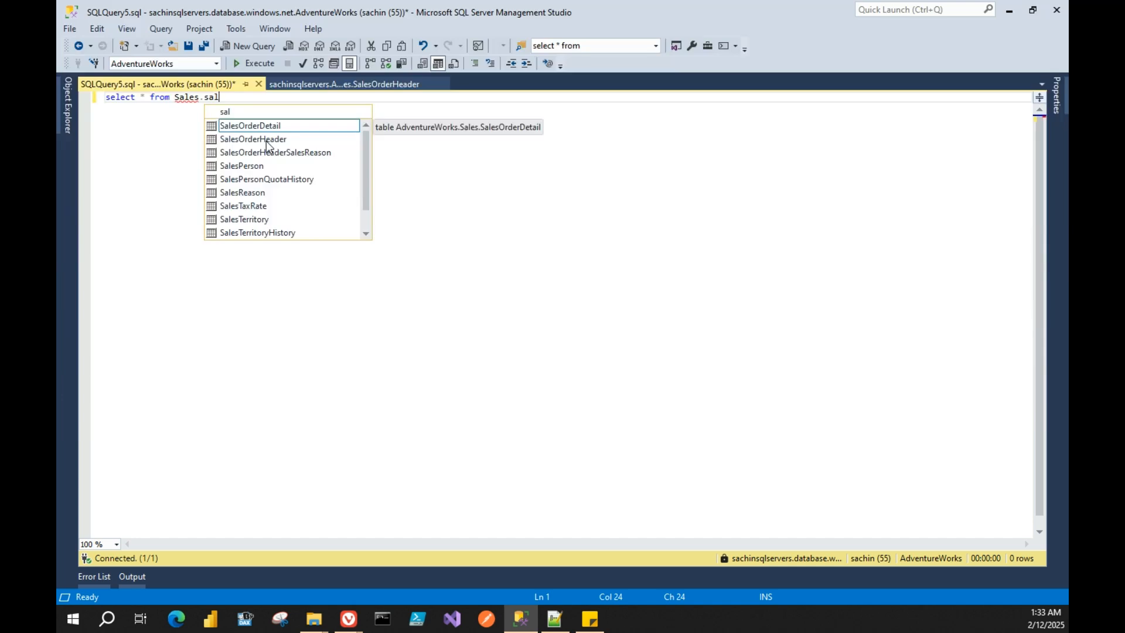
double_click(267, 140)
type("where Saled")
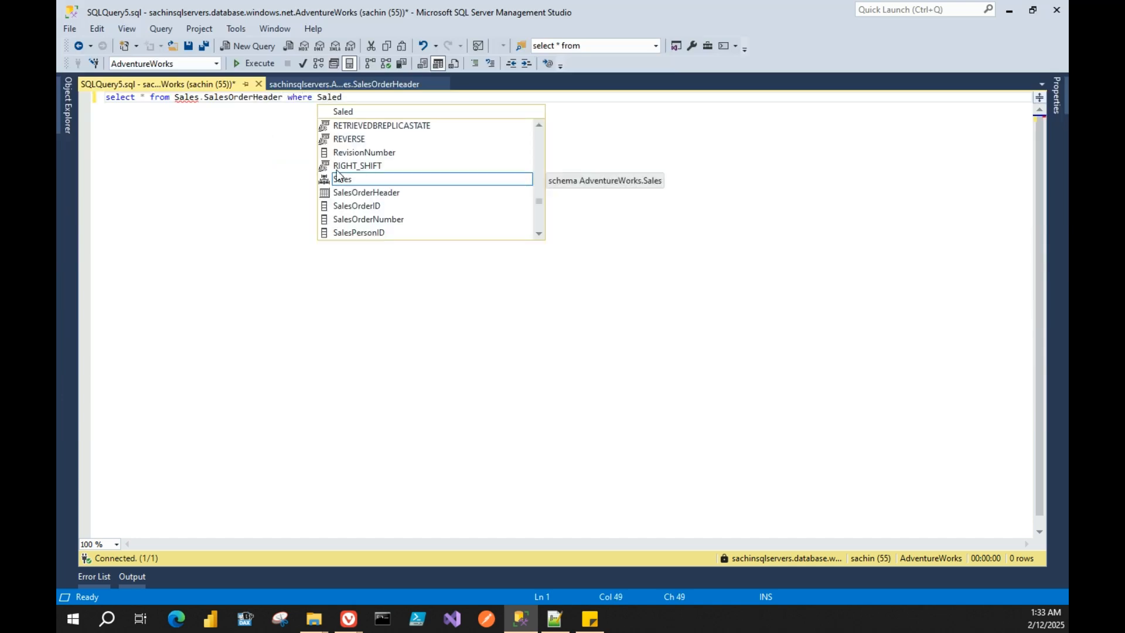
double_click(364, 206)
type("=")
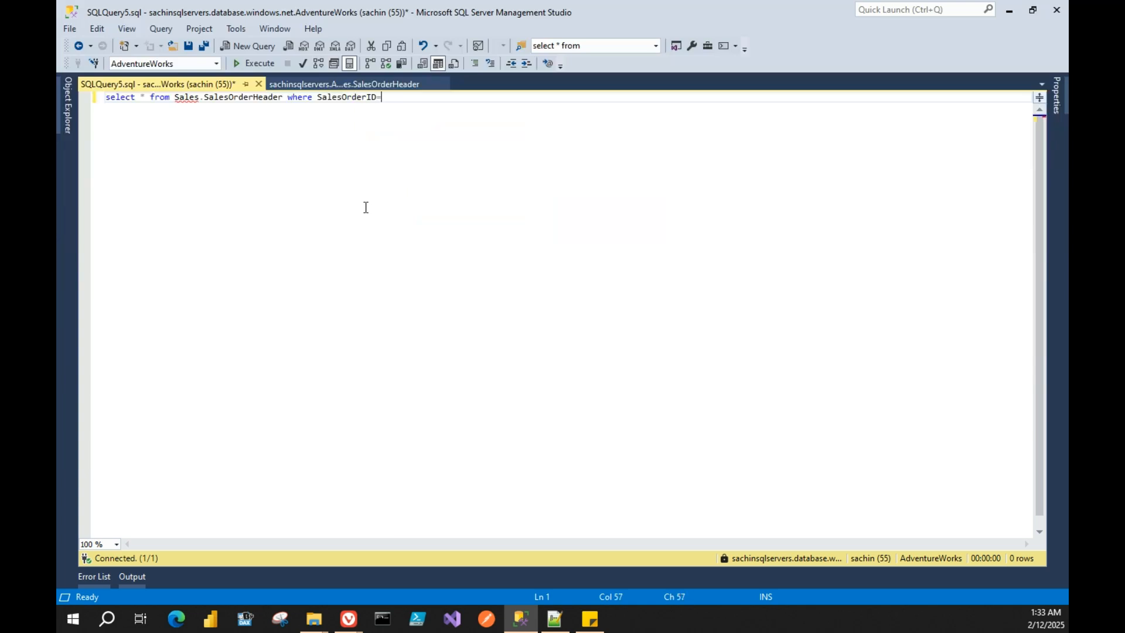
Complete the condition with the SalesOrderID of the newly added row and run the query
type("751")
left_click(351, 84)
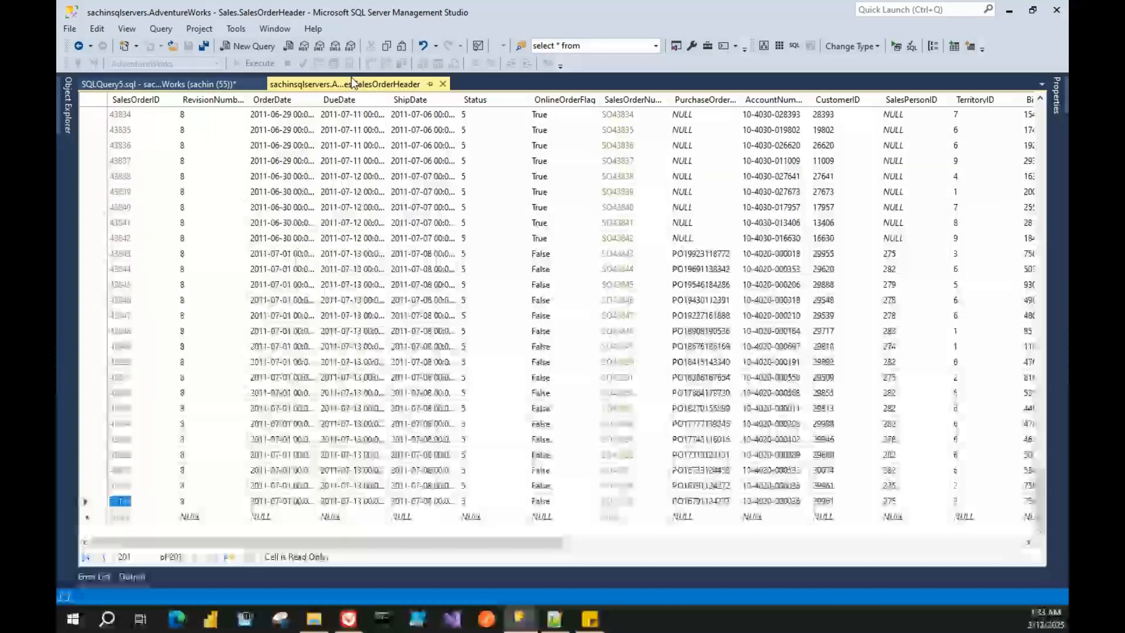
left_click(191, 82)
type("30")
key("F5")
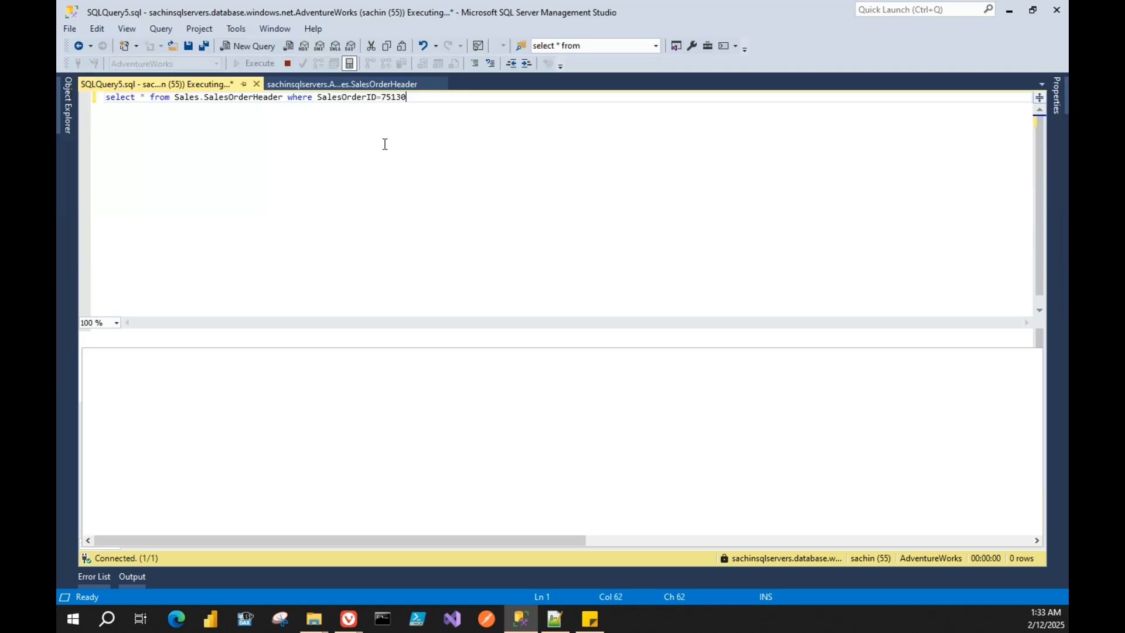
Start an update statement on Sales.SalesOrderHeader below the select query
key("Return")
key("Return")
type("update Modi")
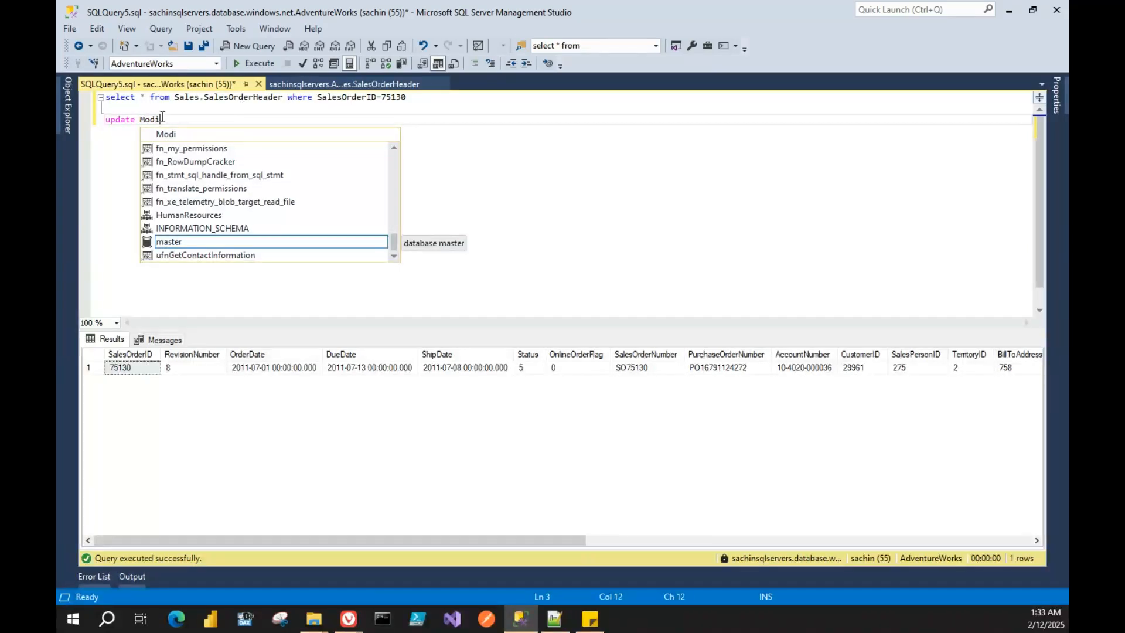
left_click(175, 97)
left_click(282, 98, "shift")
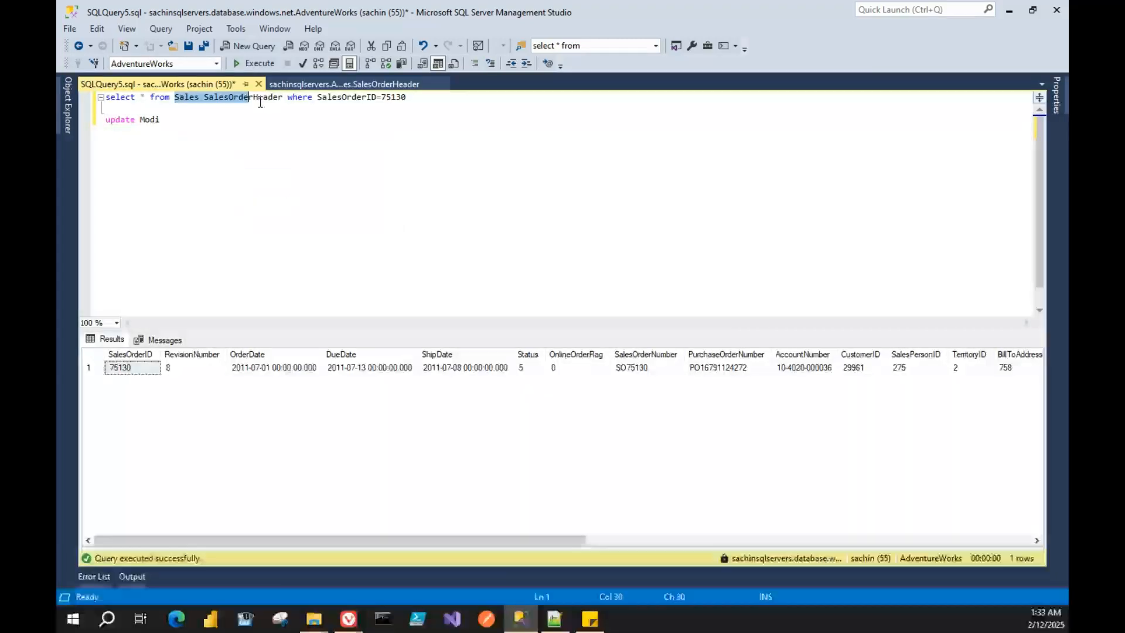
key("ctrl+c")
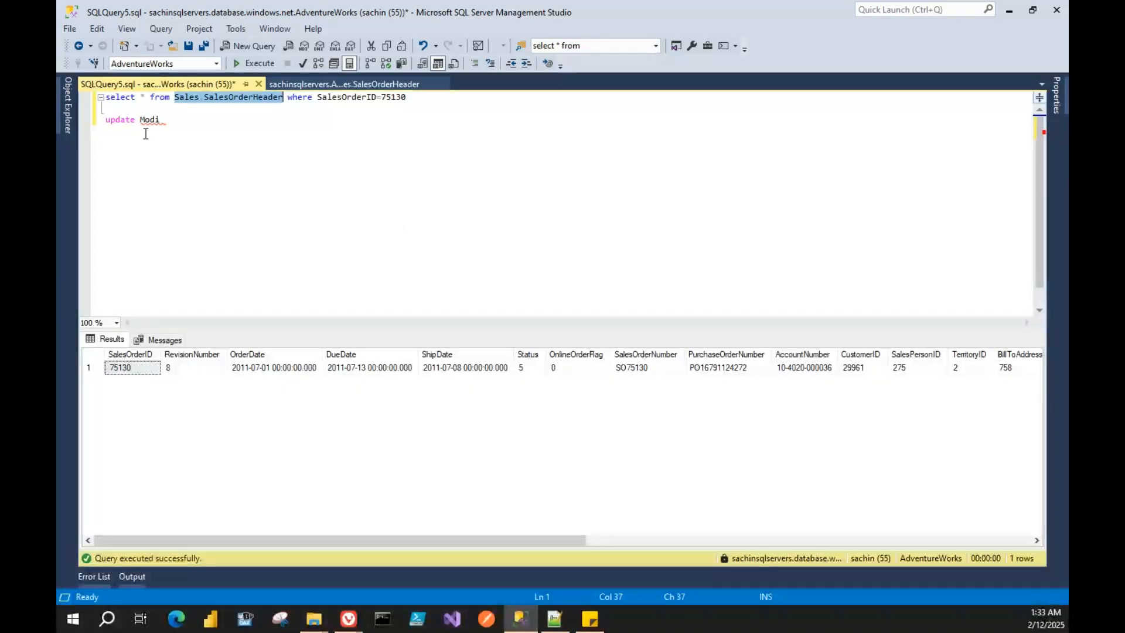
double_click(148, 120)
key("ctrl+v")
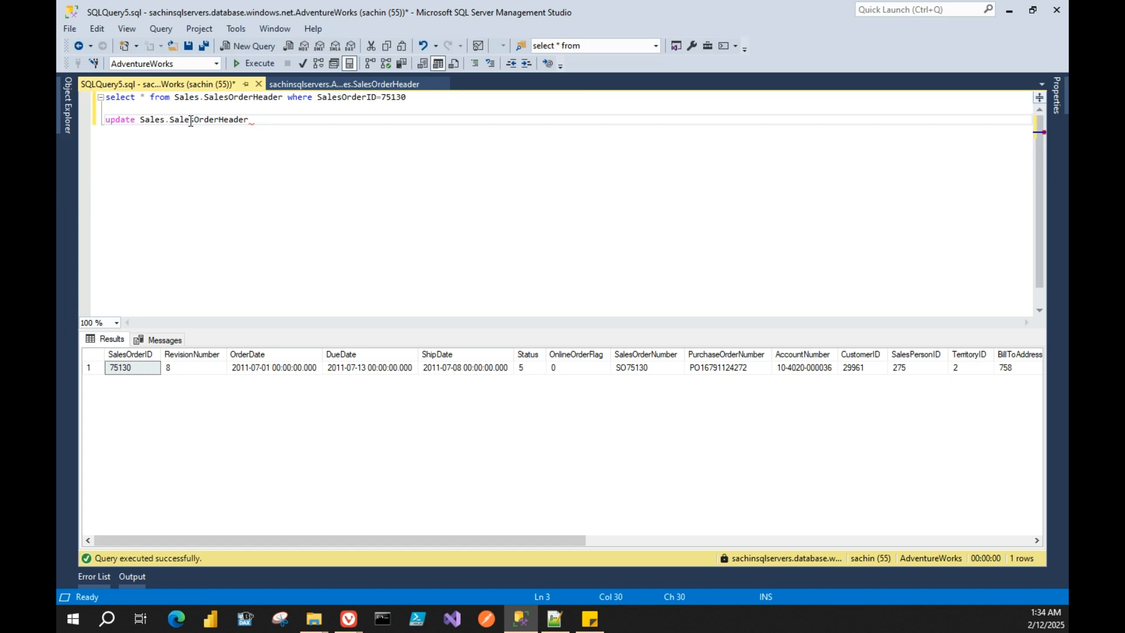
Extend the update statement with "set ModifiedDate=GETDATE() where"
mouse_move(189, 121)
type("set ModifiedDate=Getdate")
key("Tab")
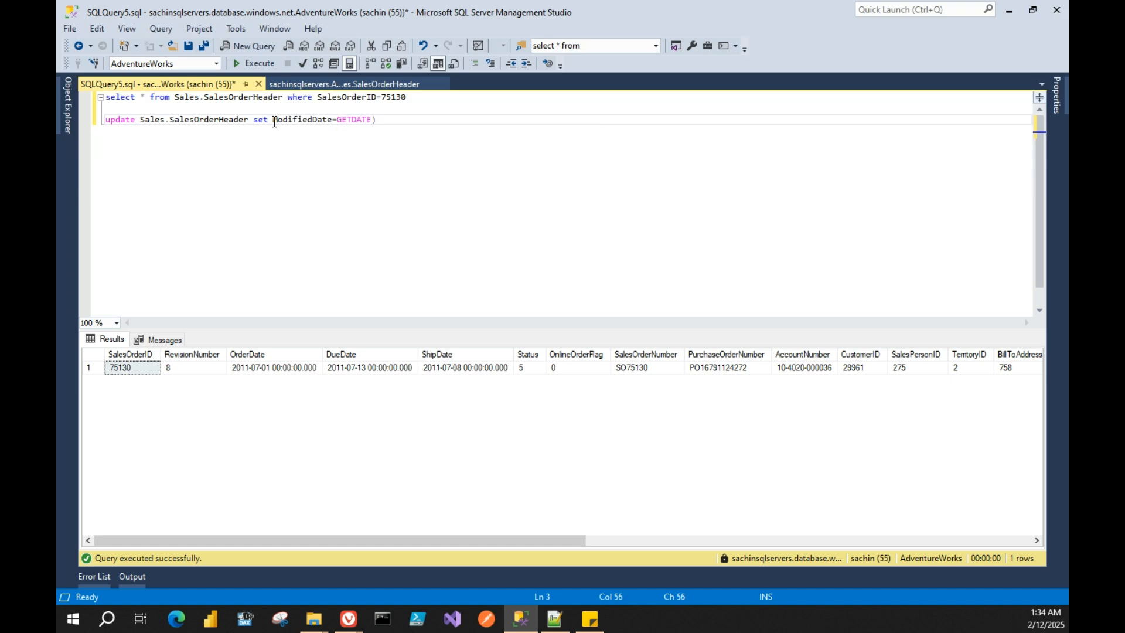
key("BackSpace")
type("() where")
Reuse the select query's SalesOrderID condition in the update statement and run only the update
left_click_drag(318, 97, 407, 97)
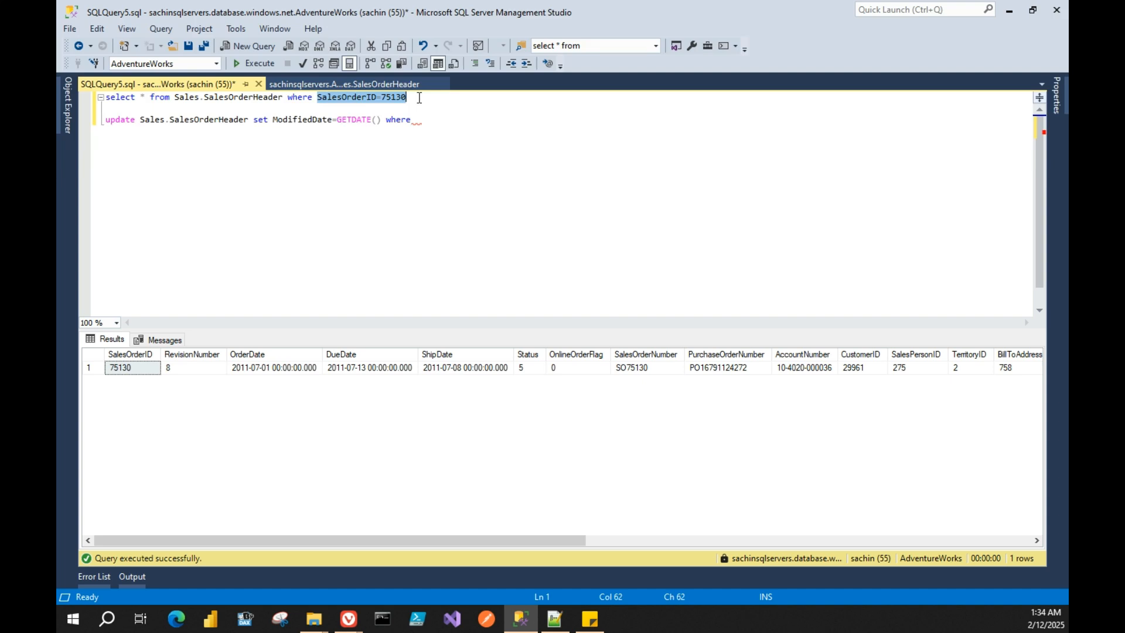
key("ctrl+c")
left_click(450, 123)
key("ctrl+v")
left_click_drag(527, 121, 106, 120)
left_click(258, 65)
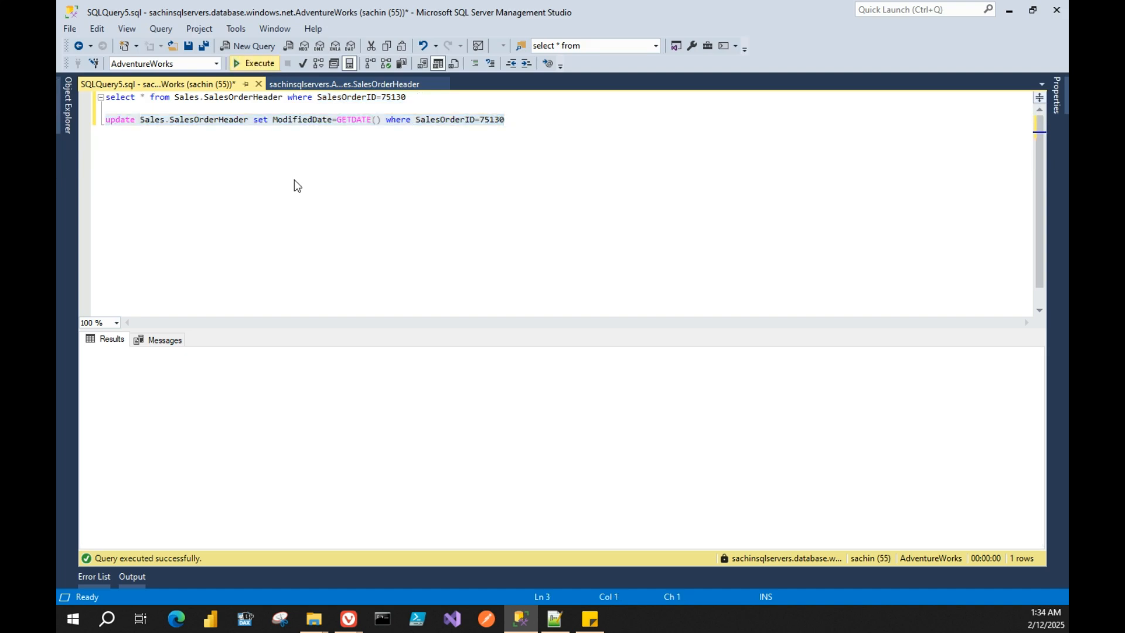
Remove the update statement and rerun the select query with ModifiedDate added as the first column
key("Delete")
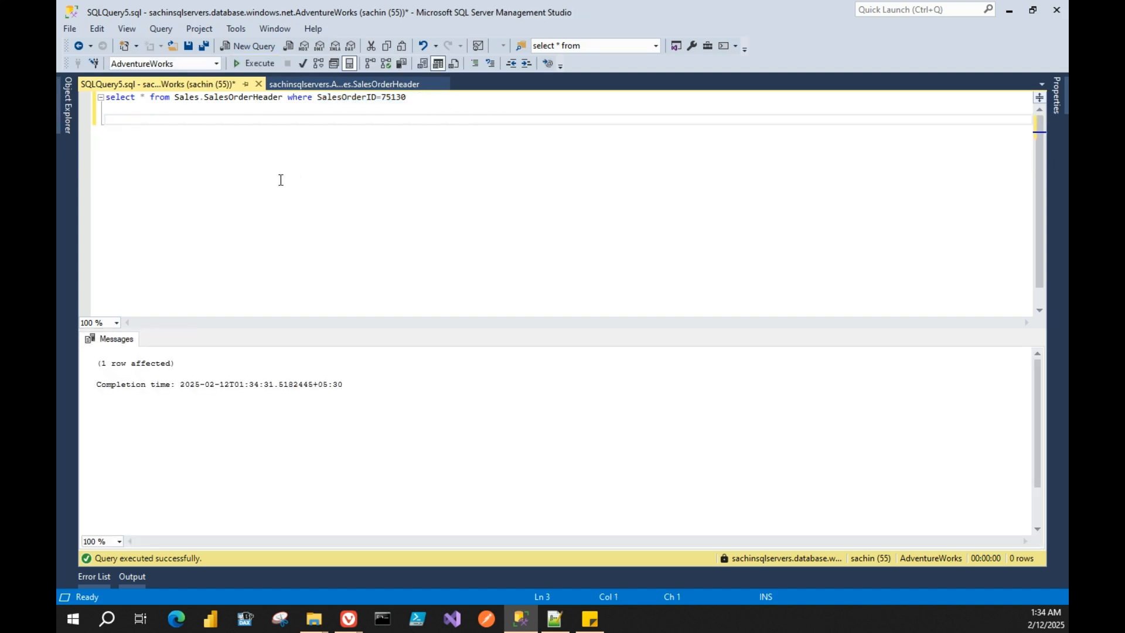
key("F5")
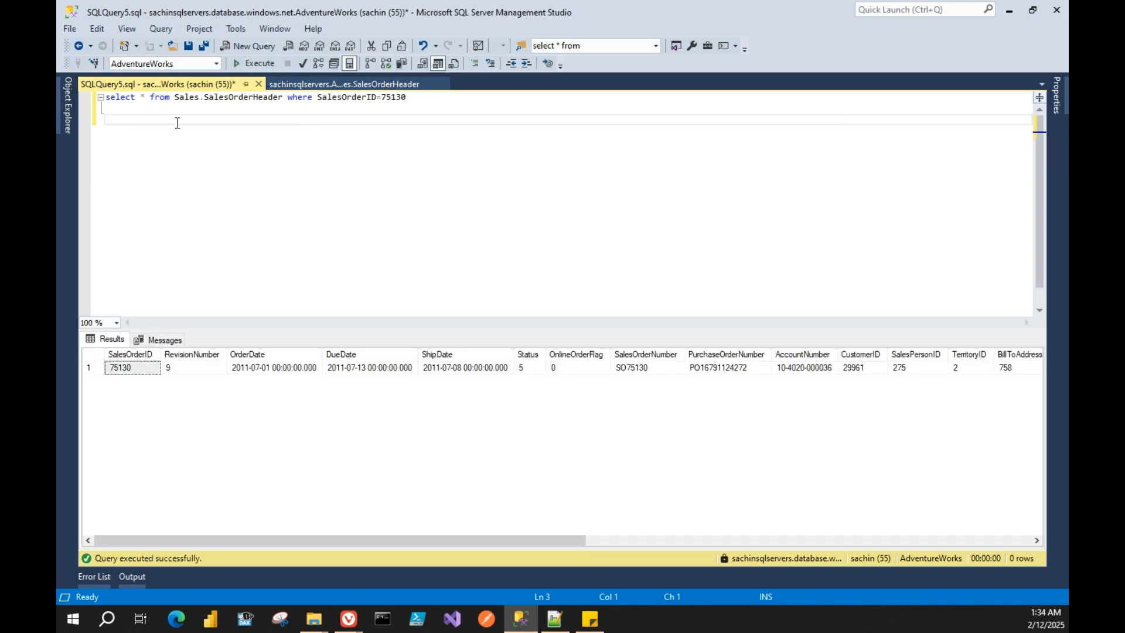
left_click(142, 97)
type("ModifiedDate")
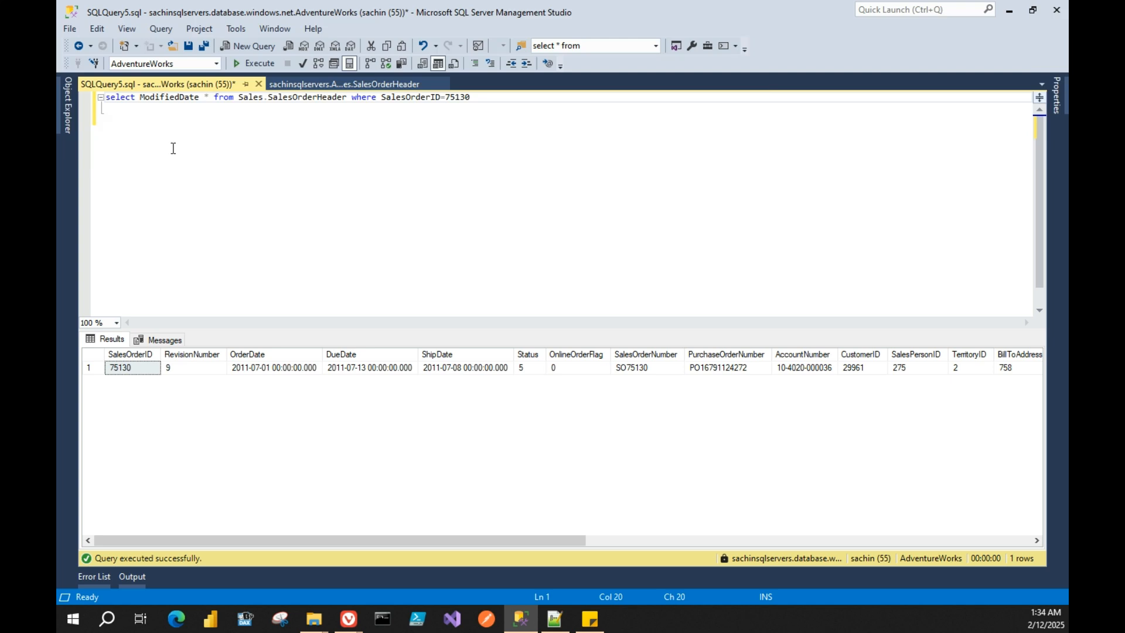
type(",")
key("F5")
left_click(159, 368)
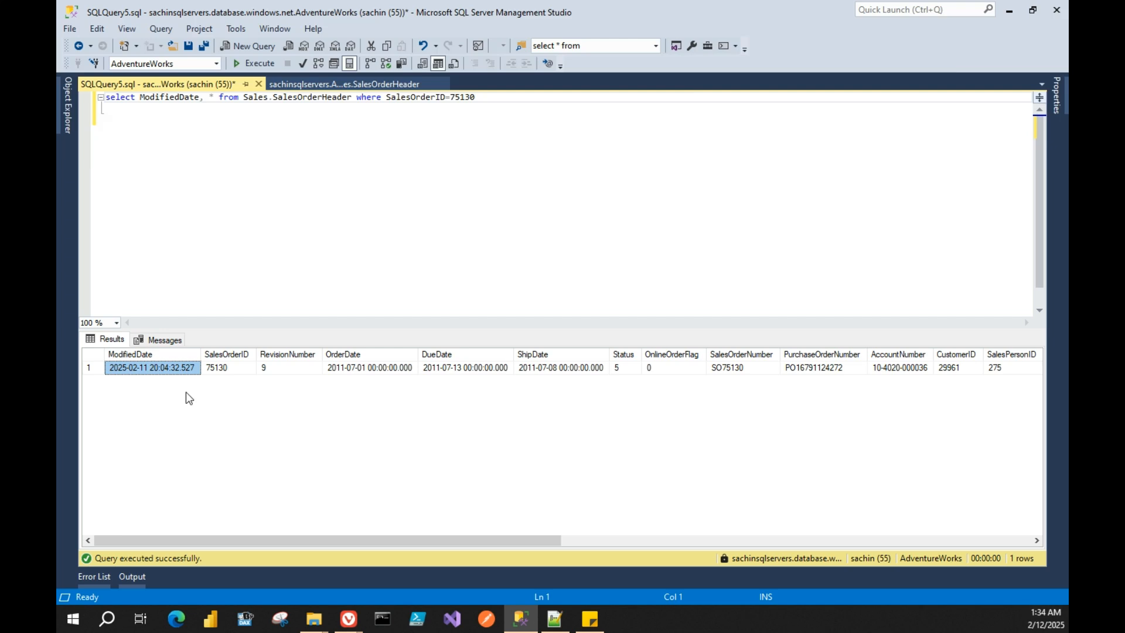
left_click(262, 221)
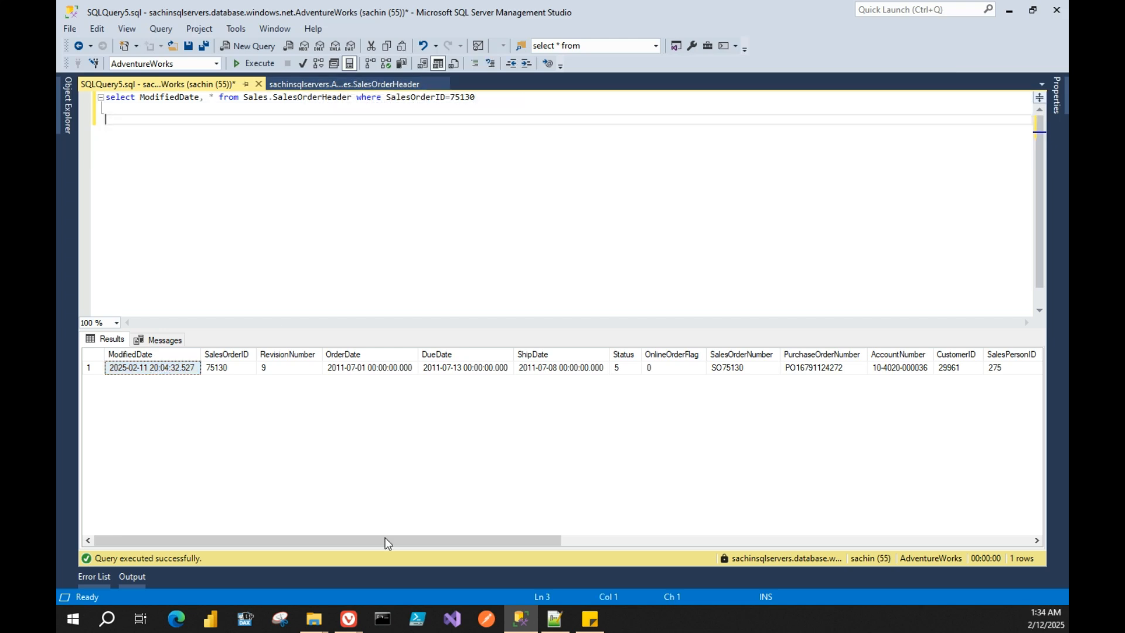
Switch to Fabric in the browser, open the Incremental Data Load workspace and refresh Incremental DataFlow
mouse_move(349, 618)
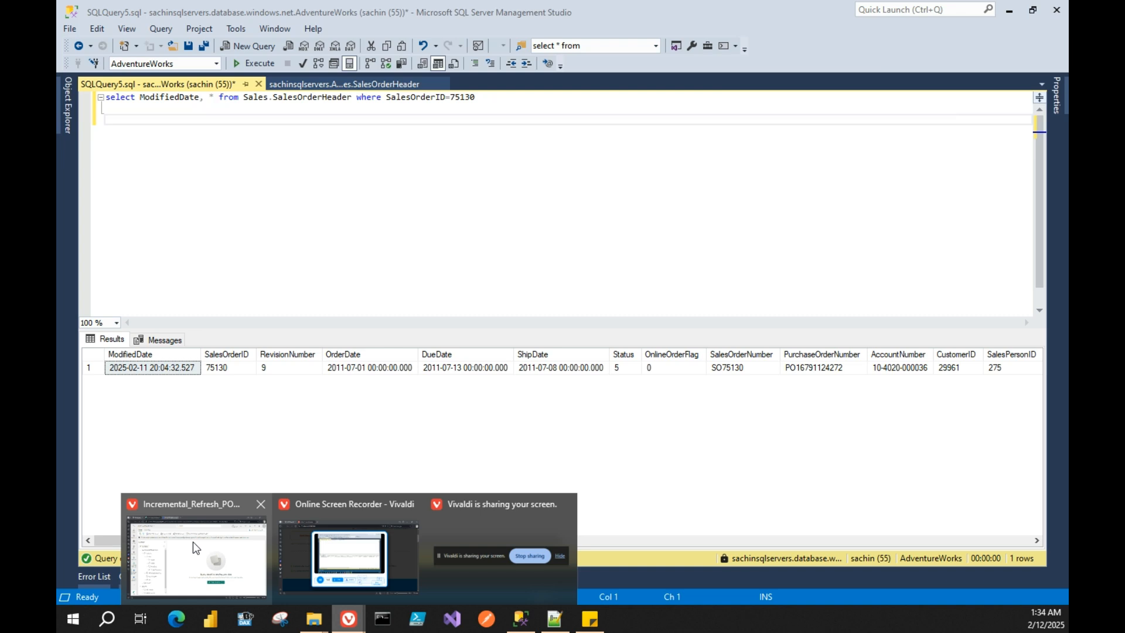
left_click(193, 541)
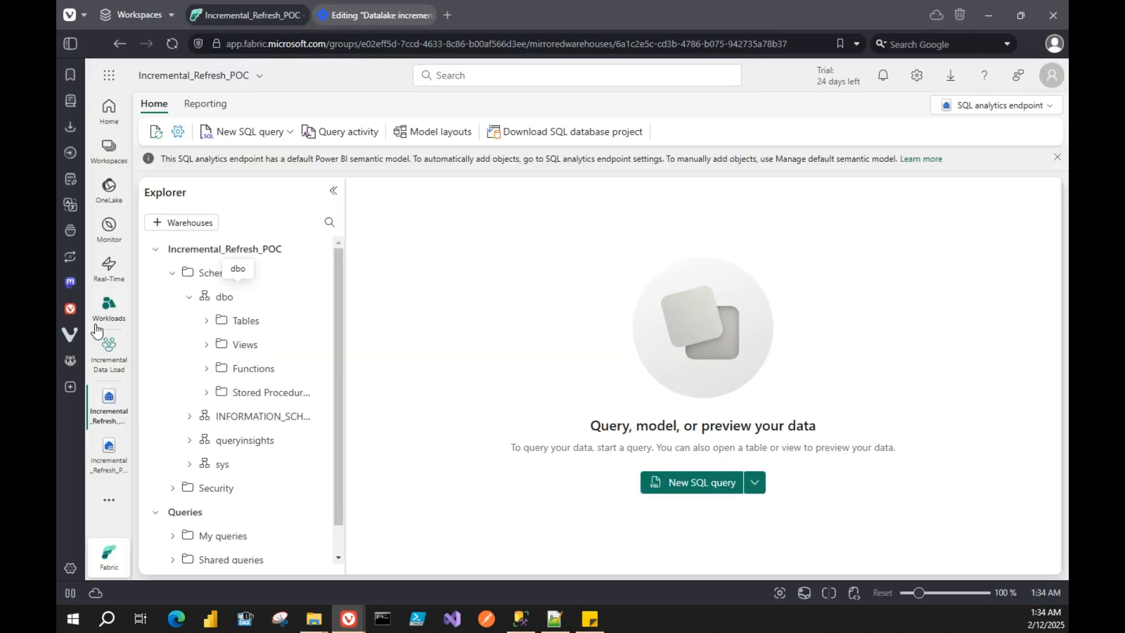
left_click(103, 367)
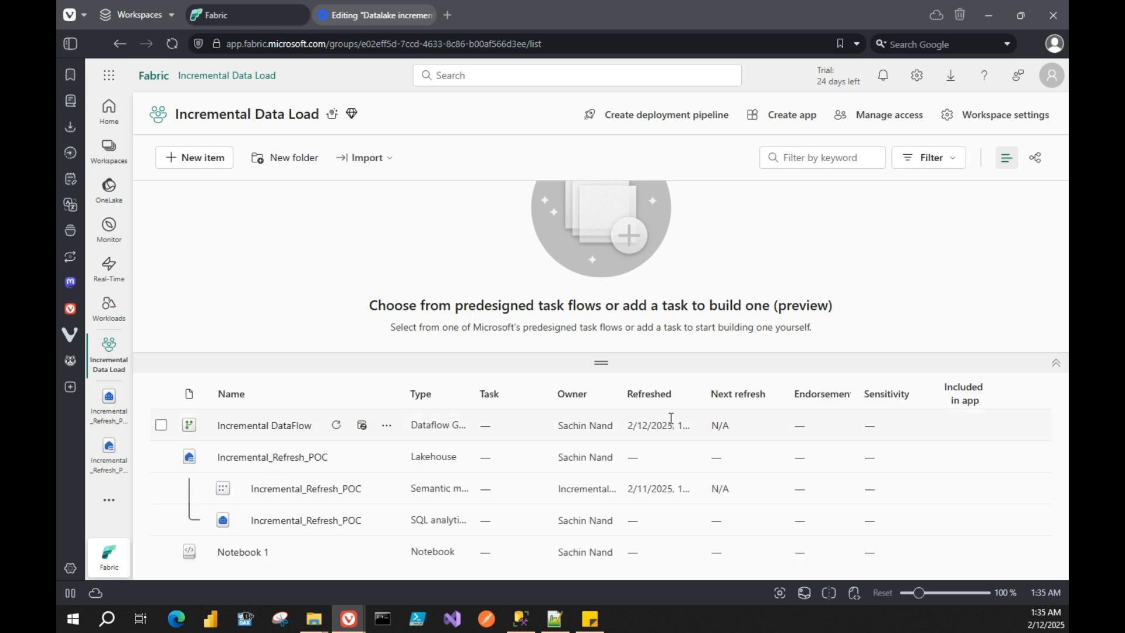
left_click(334, 426)
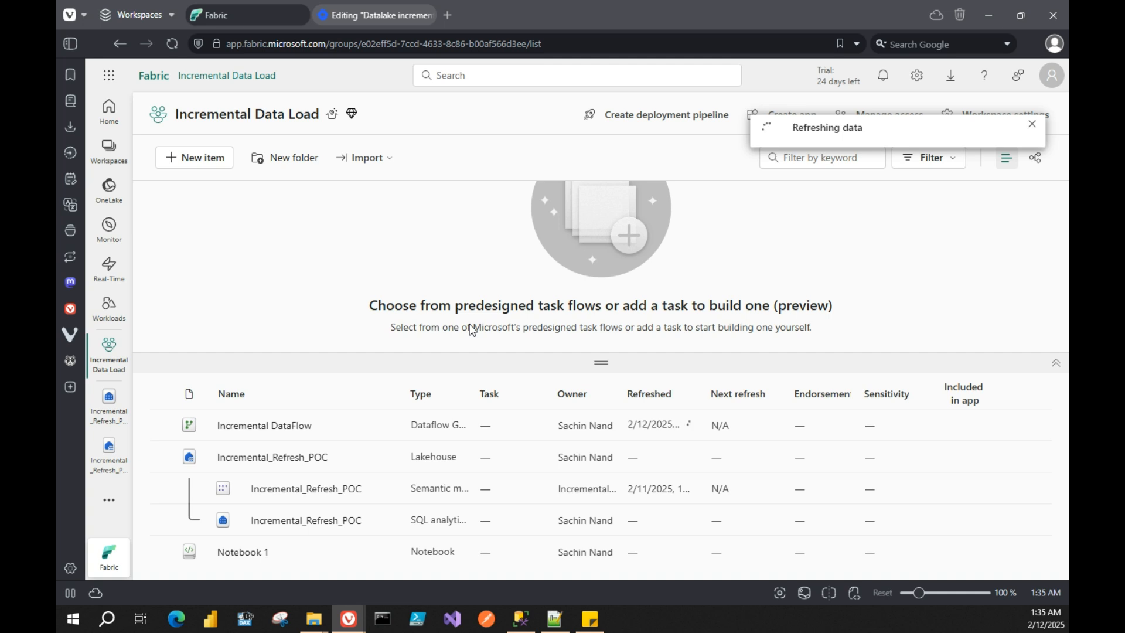
Widen the Refreshed column to read the dataflow's full refresh time, and open the Incremental_Refresh_POC SQL analytics endpoint
double_click(695, 402)
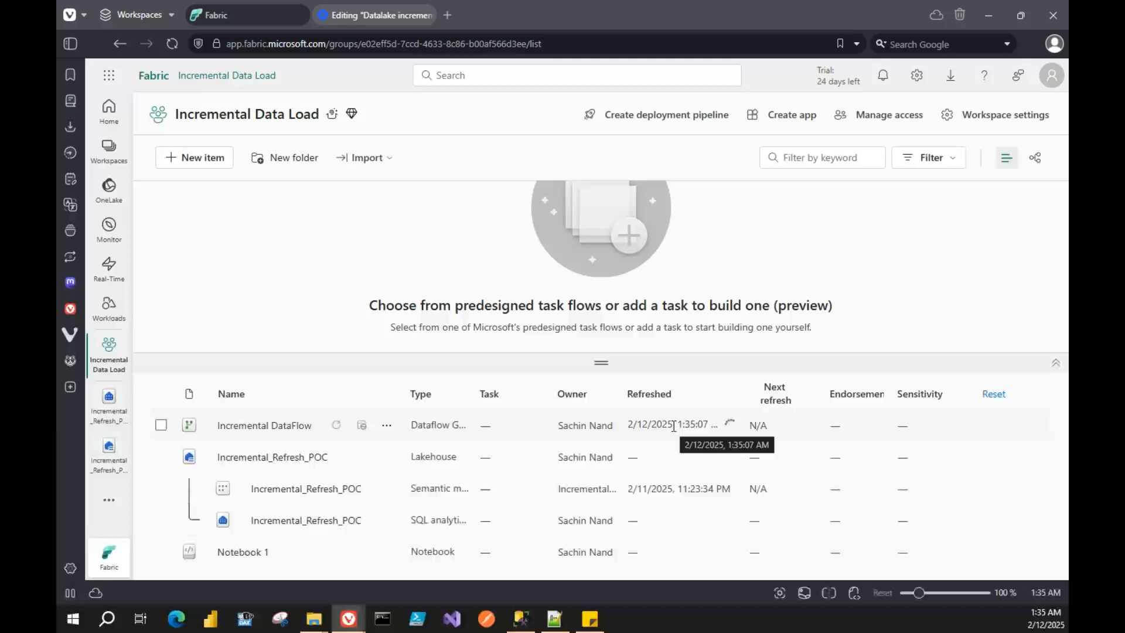
left_click(117, 472)
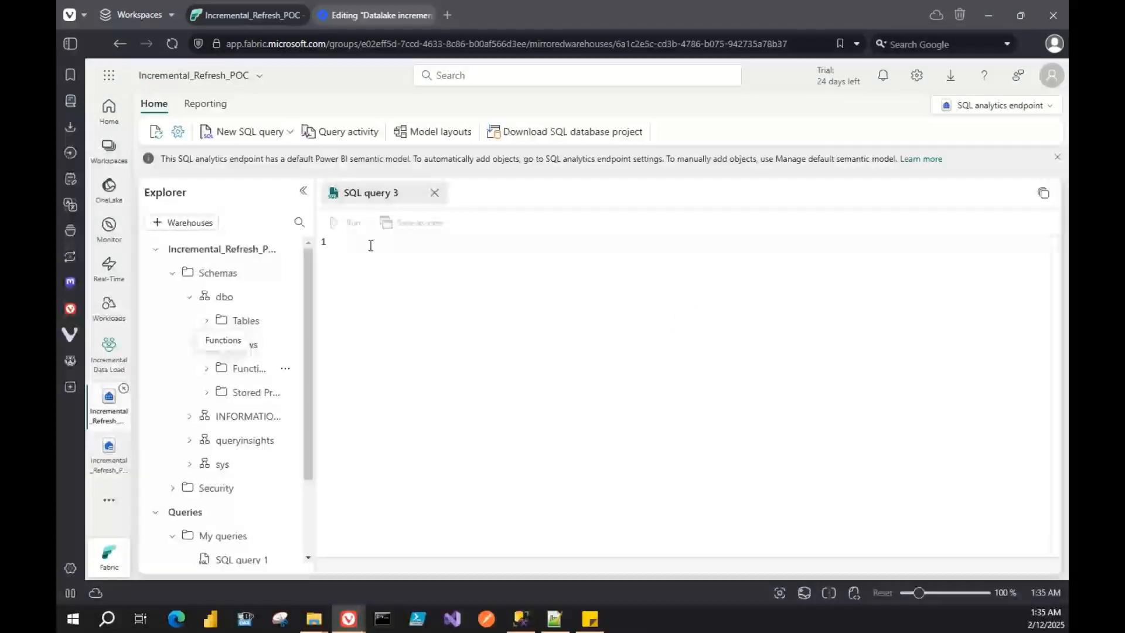
Write "select * from" in SQL query 3 and complete it with the table and SalesOrderID condition copied from the SQL Server Management Studio query
type("sel")
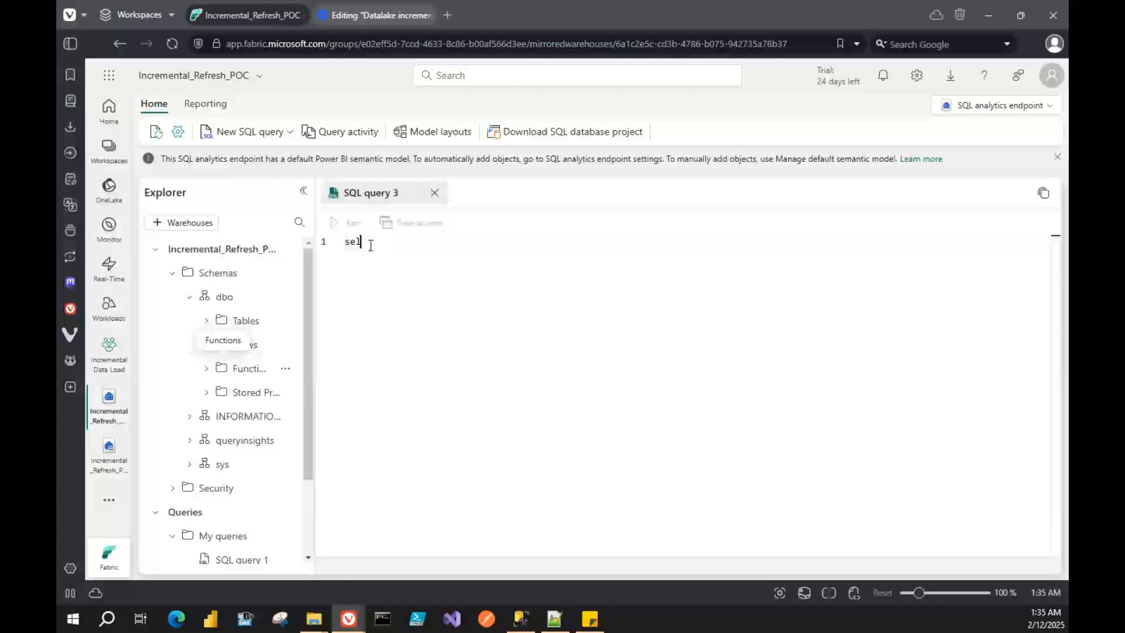
key("alt+Tab")
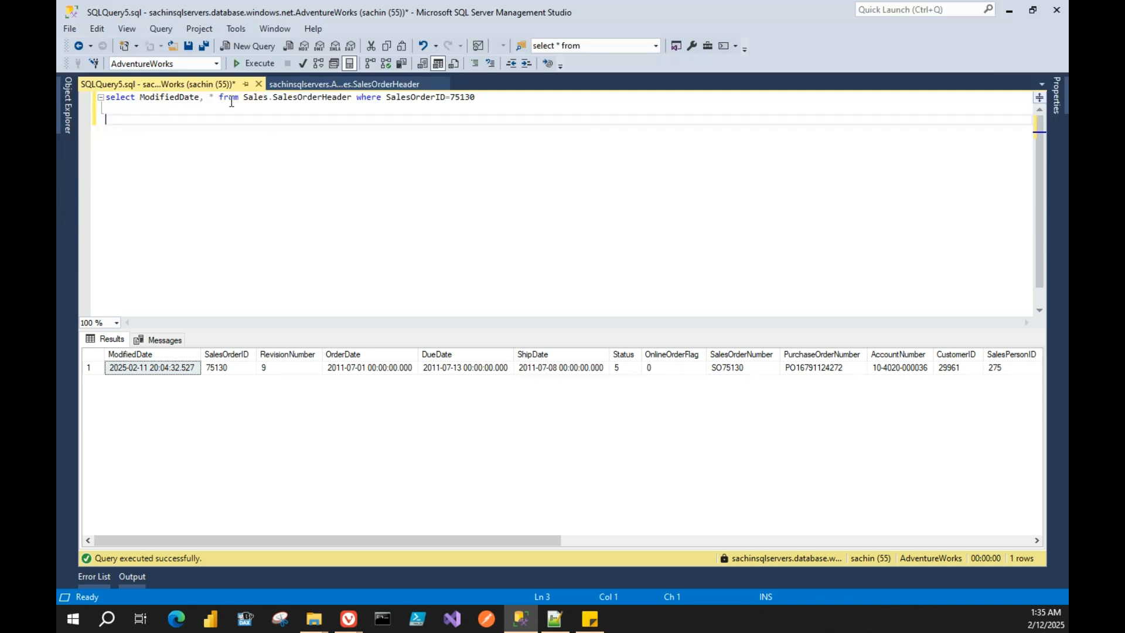
left_click_drag(218, 97, 477, 97)
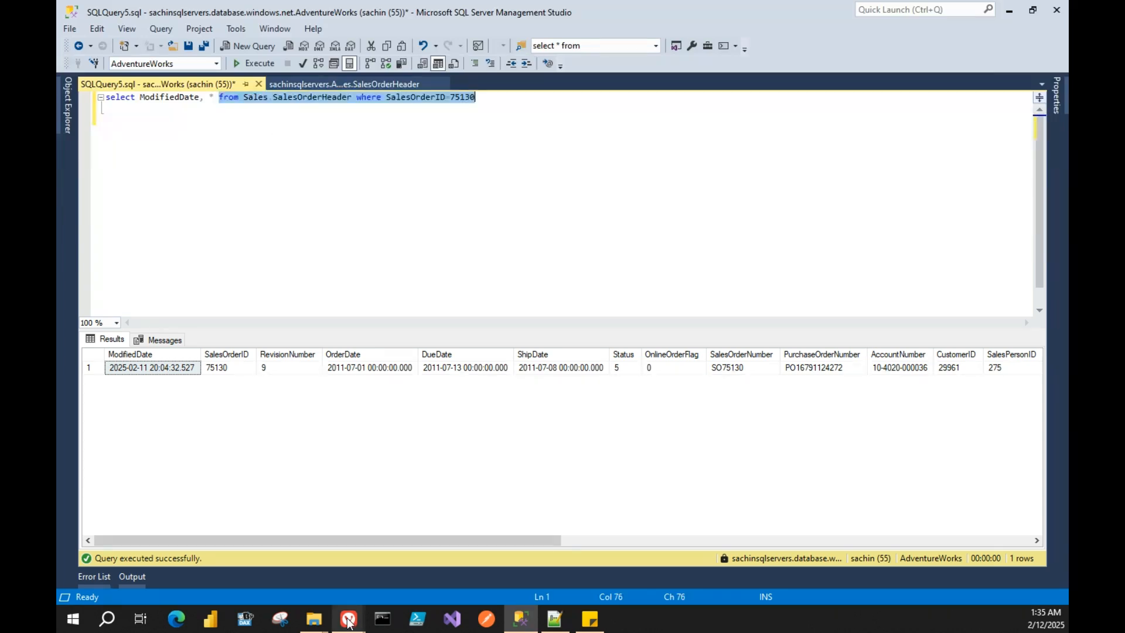
key("alt+Tab")
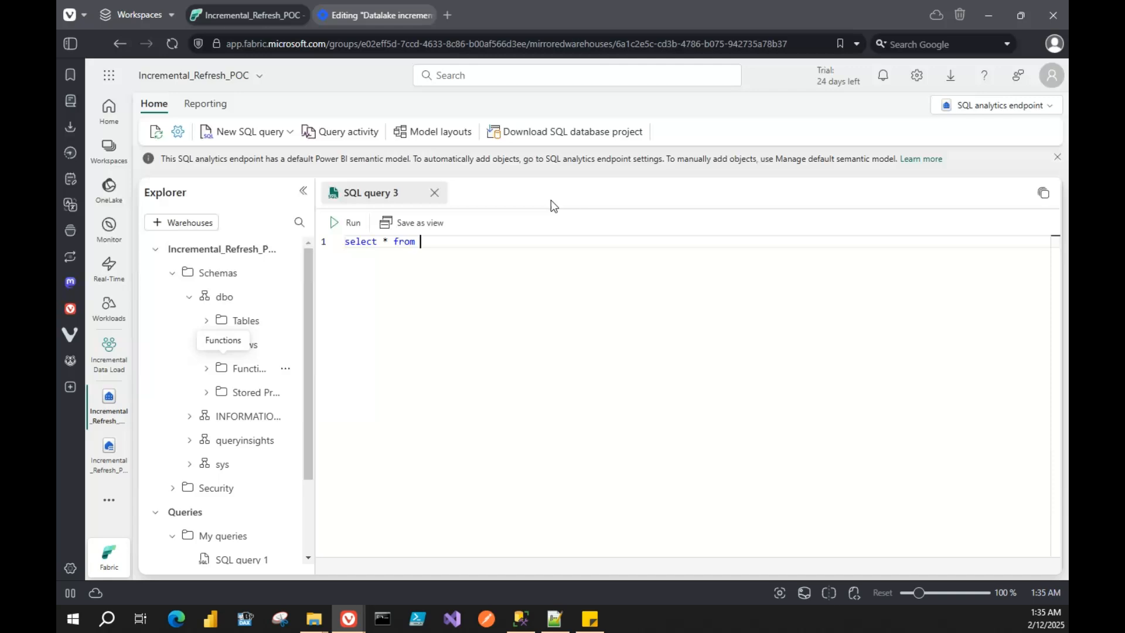
key("ctrl+v")
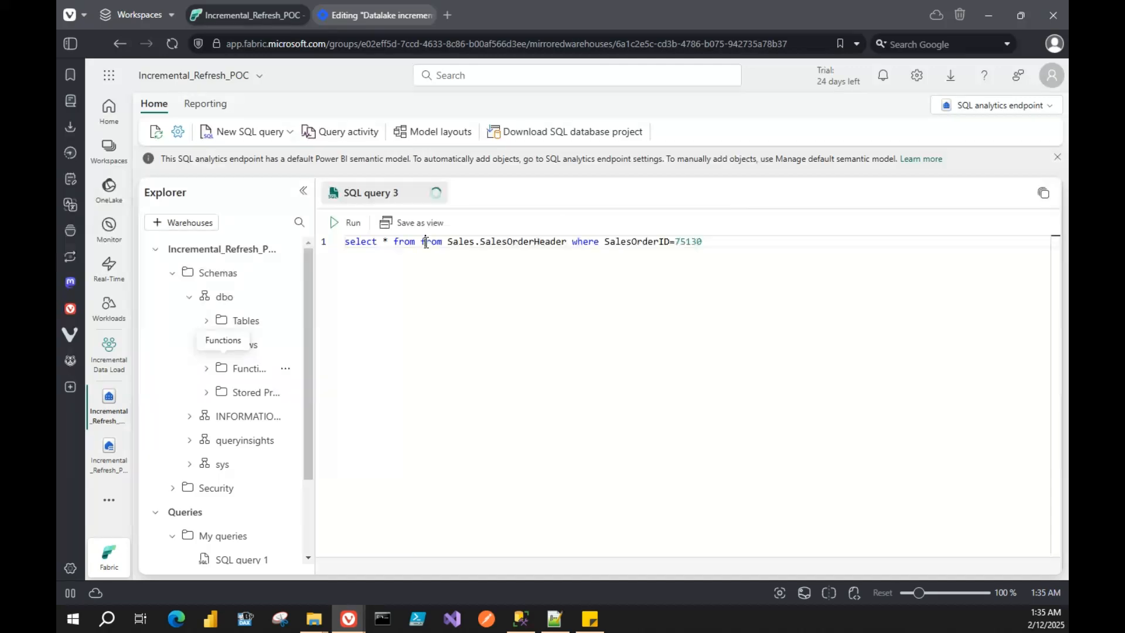
double_click(431, 241)
key("BackSpace")
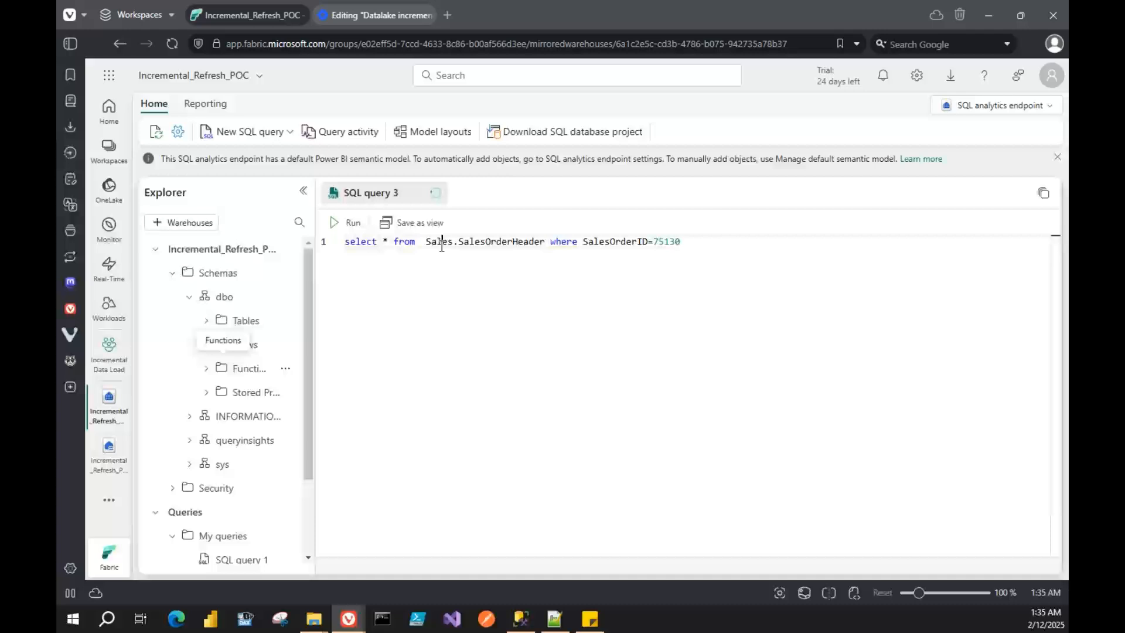
Replace the Sales schema with dbo in the SalesOrderHeader query and run it
double_click(442, 242)
type("dbo")
key("ctrl+Return")
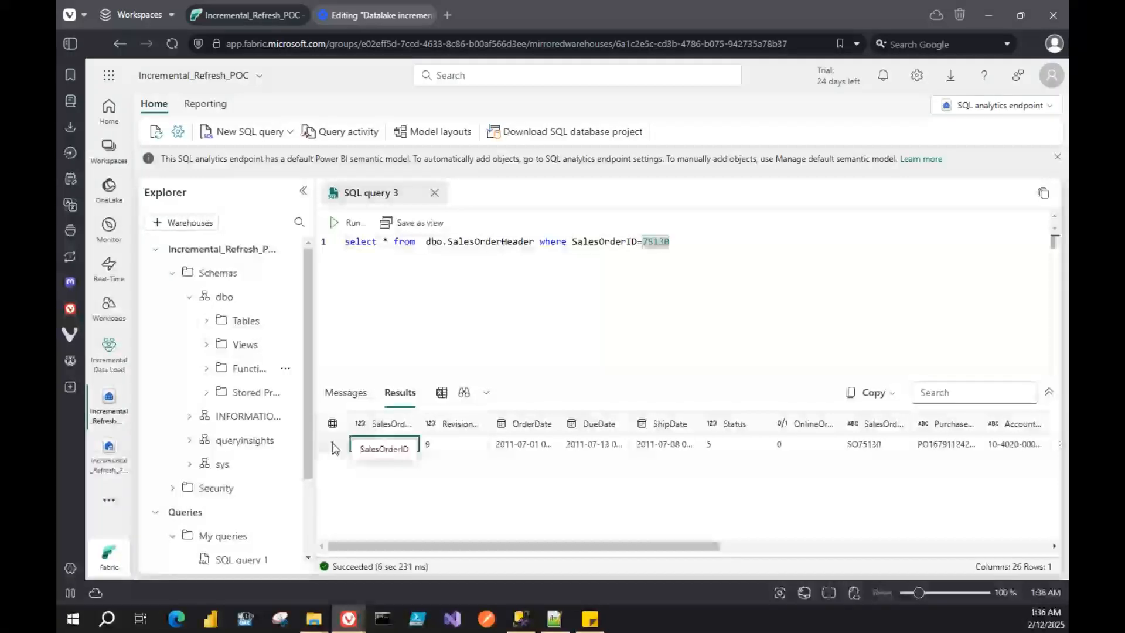
Add ModifiedDate as the first column of the lakehouse query and rerun it
left_click(376, 241)
type("Mod")
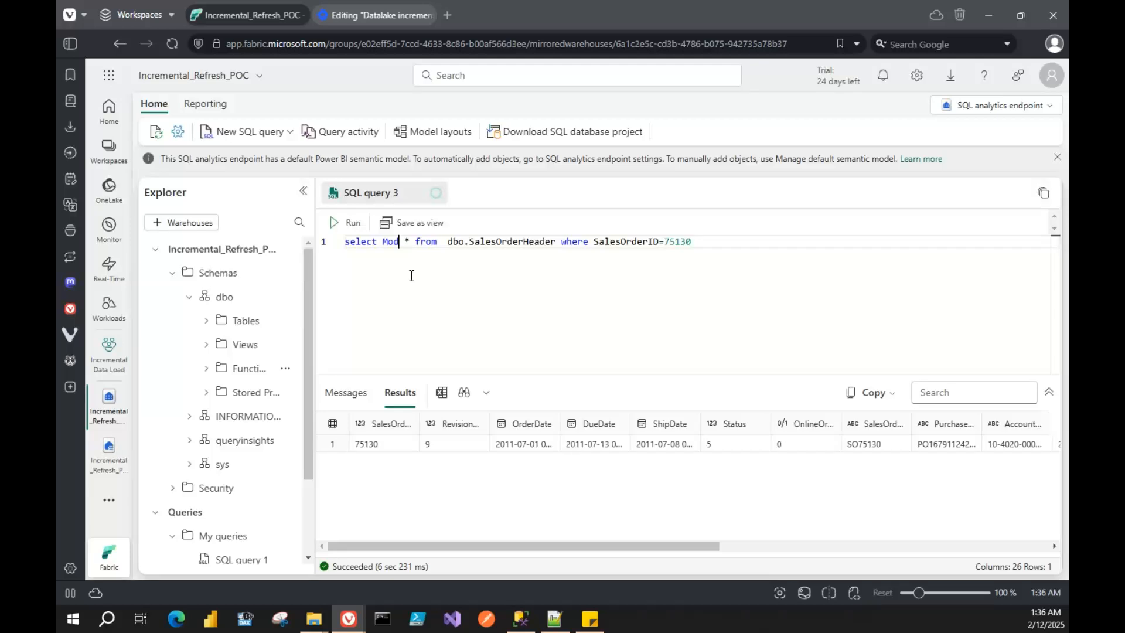
type("ifiedDate,")
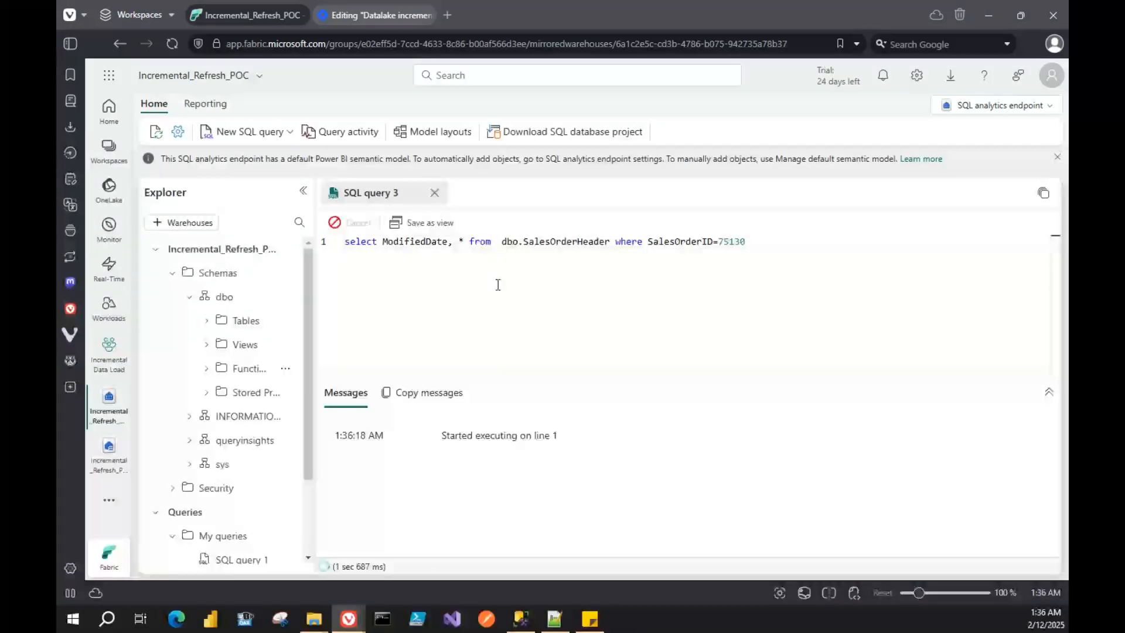
Compare the order's ModifiedDate in SQL Server Management Studio with the value in the Fabric query results
key("alt+Tab")
left_click(150, 365)
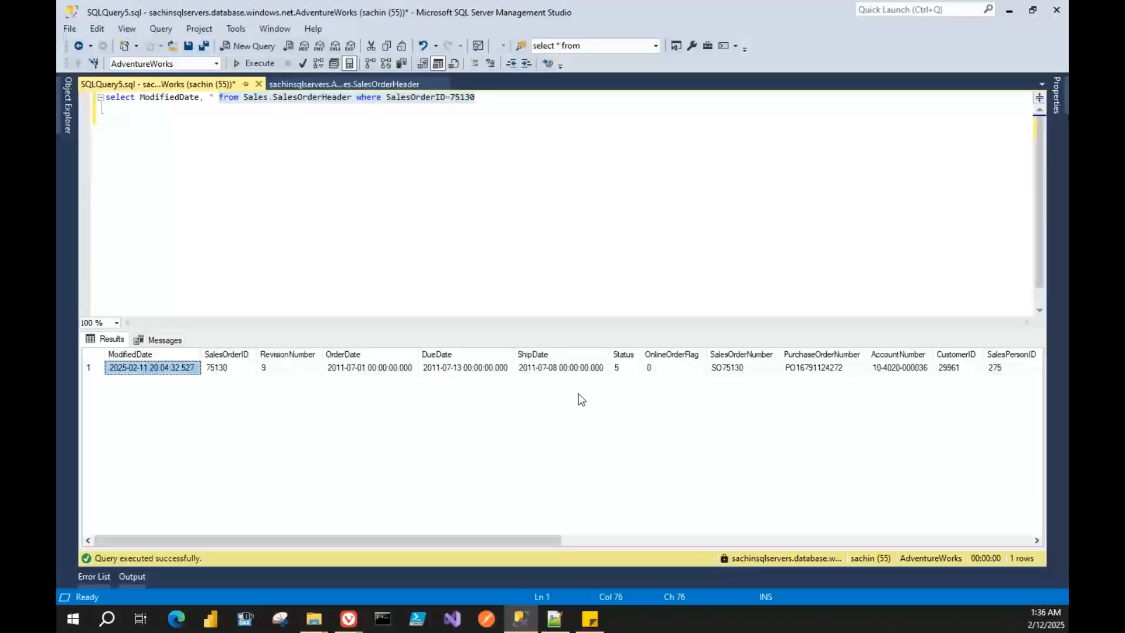
left_click(350, 620)
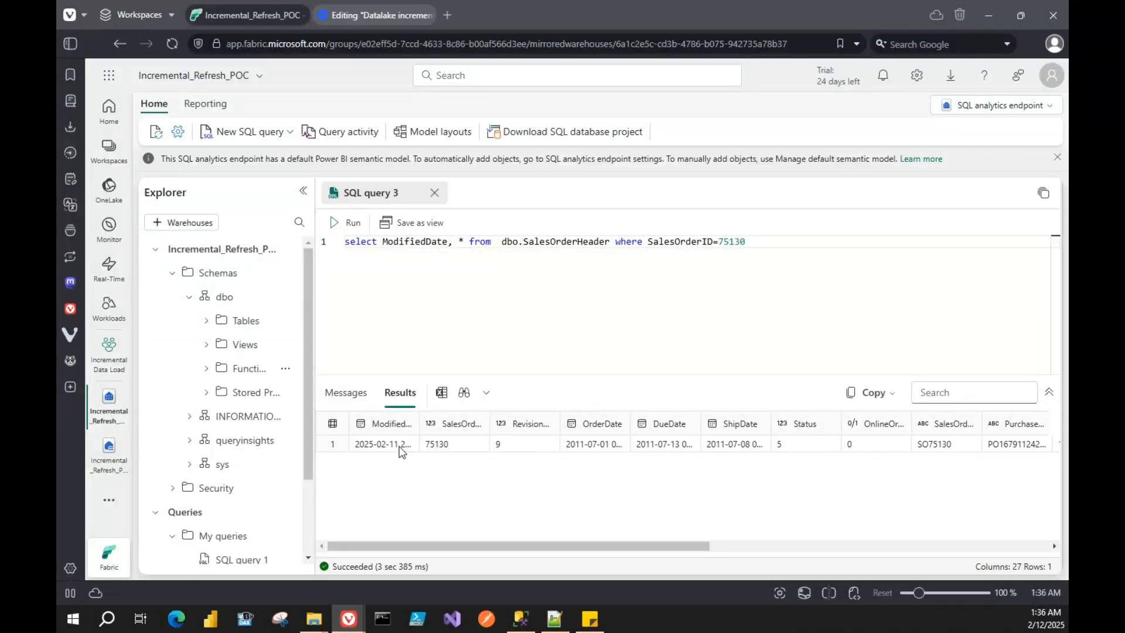
left_click(385, 451)
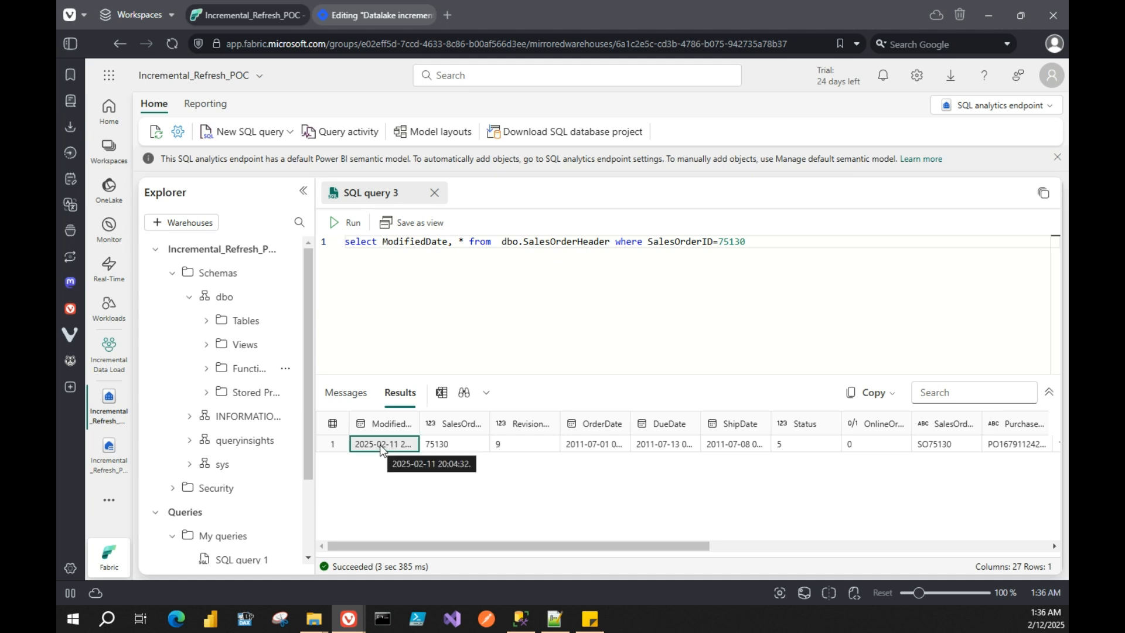
left_click(514, 324)
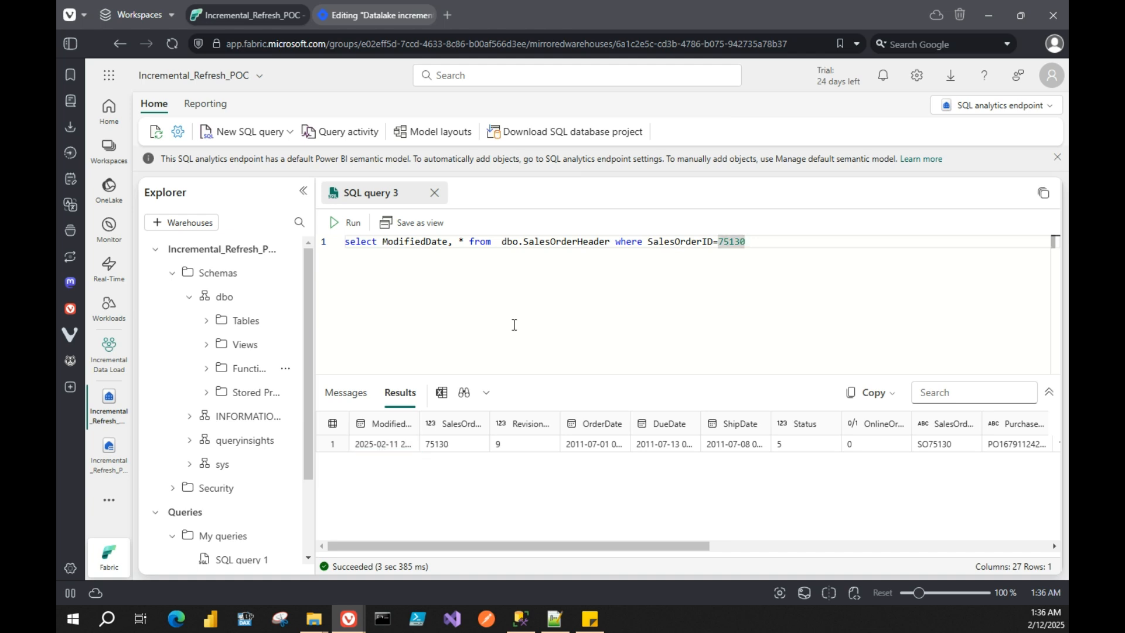